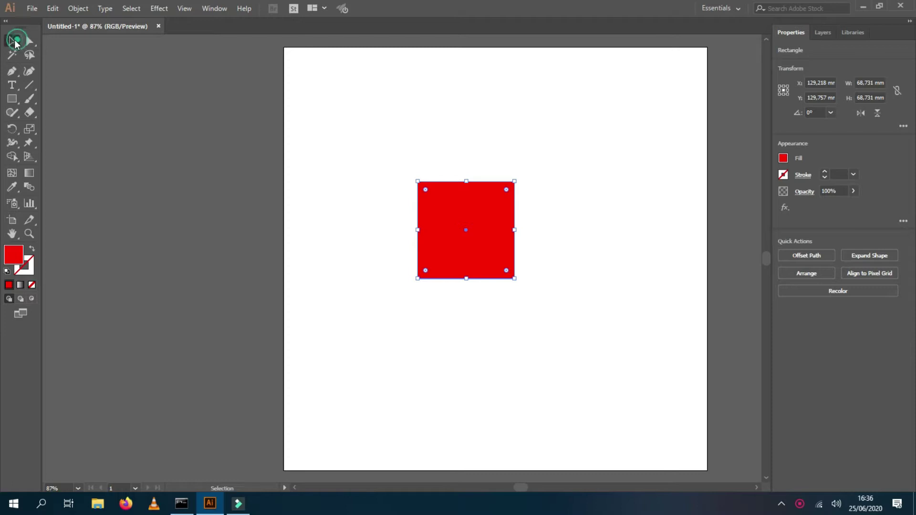
# - Apply a Drop Shadow to the red square with Multiply mode, 75% opacity, 2,47 mm X and Y offsets and 1,76 mm blur
pyautogui.click(676, 172)
pyautogui.click(512, 213)
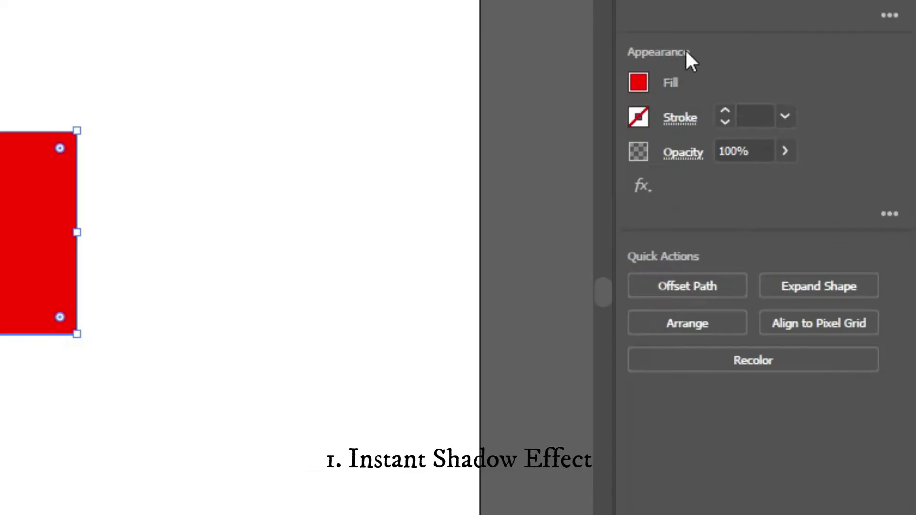
pyautogui.click(636, 185)
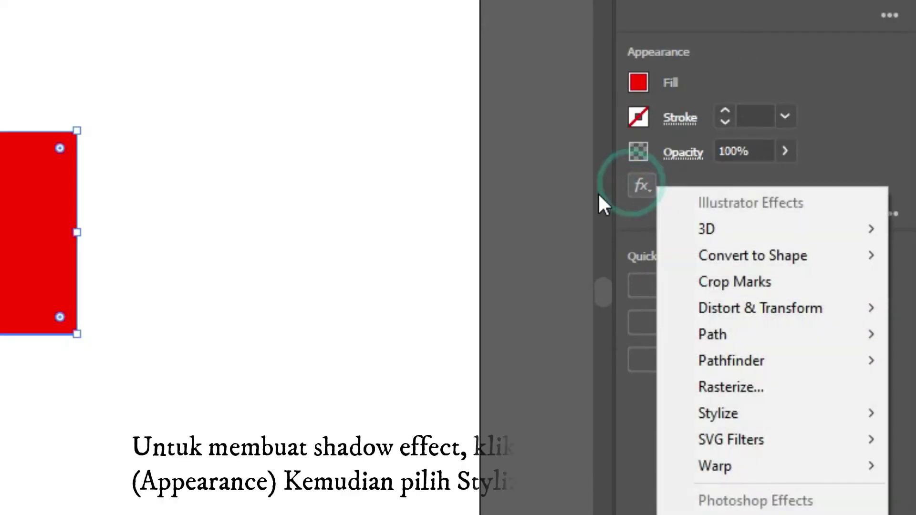
pyautogui.moveTo(717, 415)
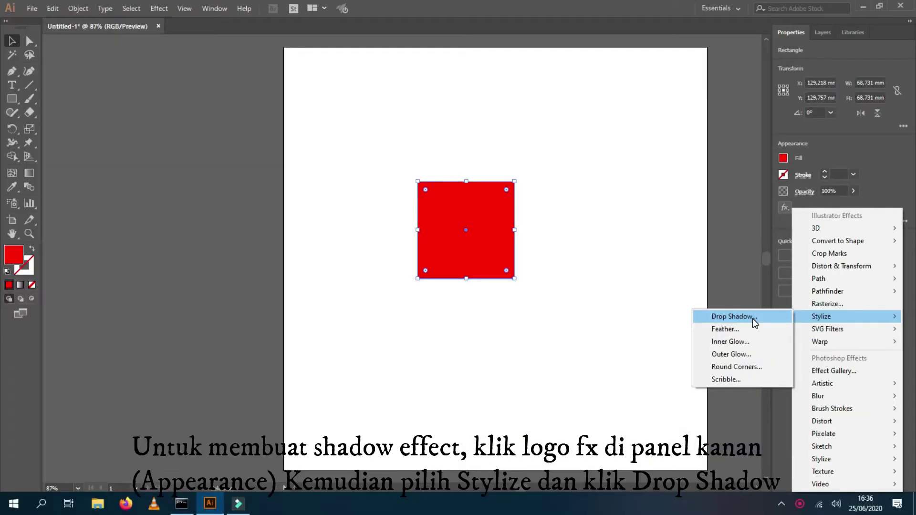
pyautogui.click(752, 319)
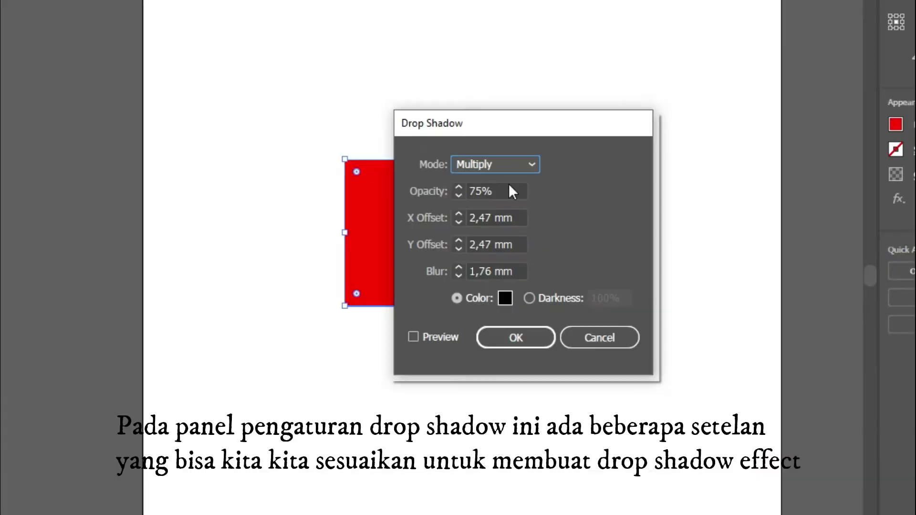
pyautogui.moveTo(548, 127); pyautogui.dragTo(714, 119)
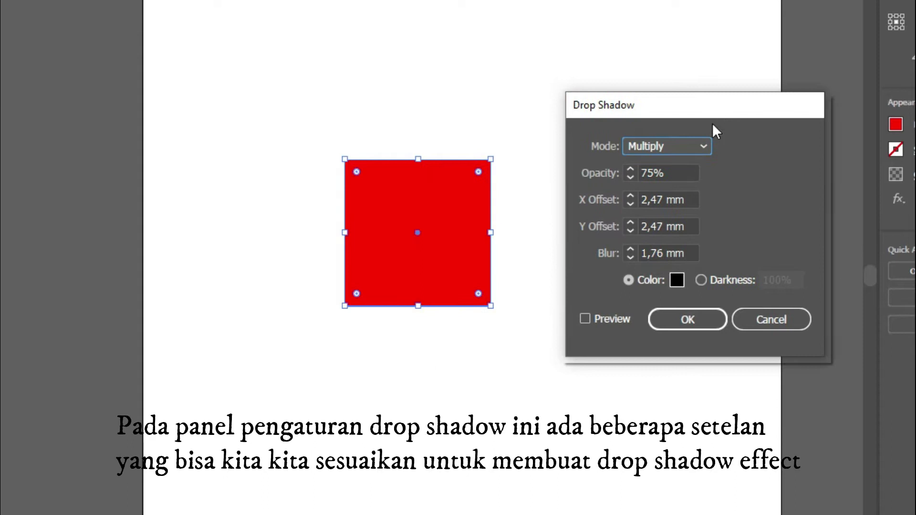
pyautogui.click(591, 313)
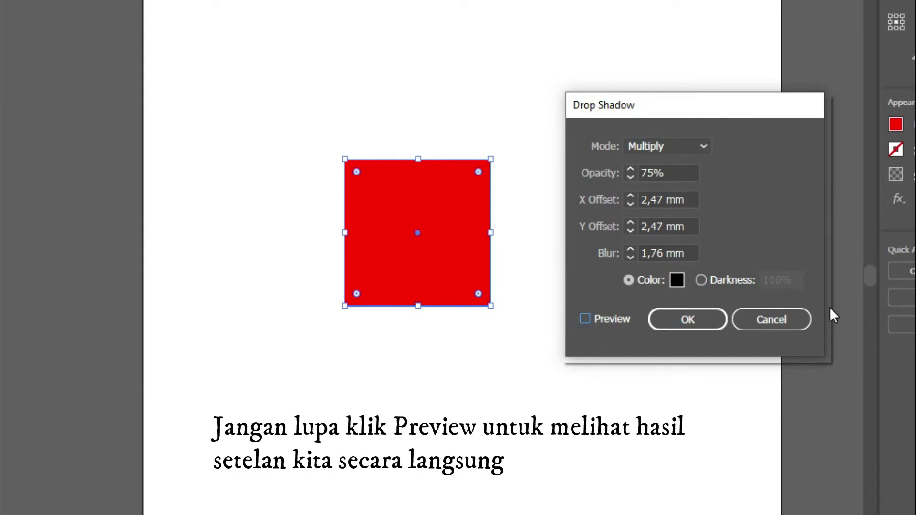
pyautogui.click(687, 319)
pyautogui.click(646, 195)
pyautogui.click(487, 247)
pyautogui.click(691, 180)
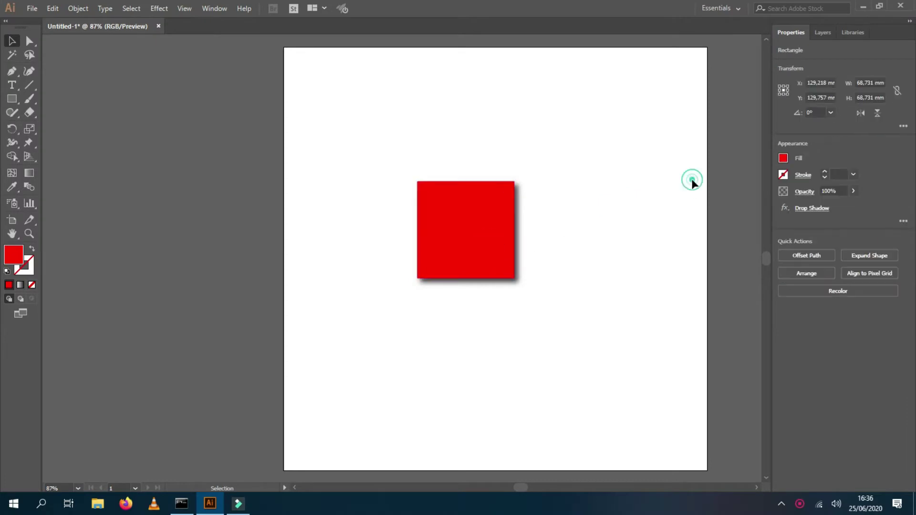
# - Delete the red square from the artboard
pyautogui.click(462, 190)
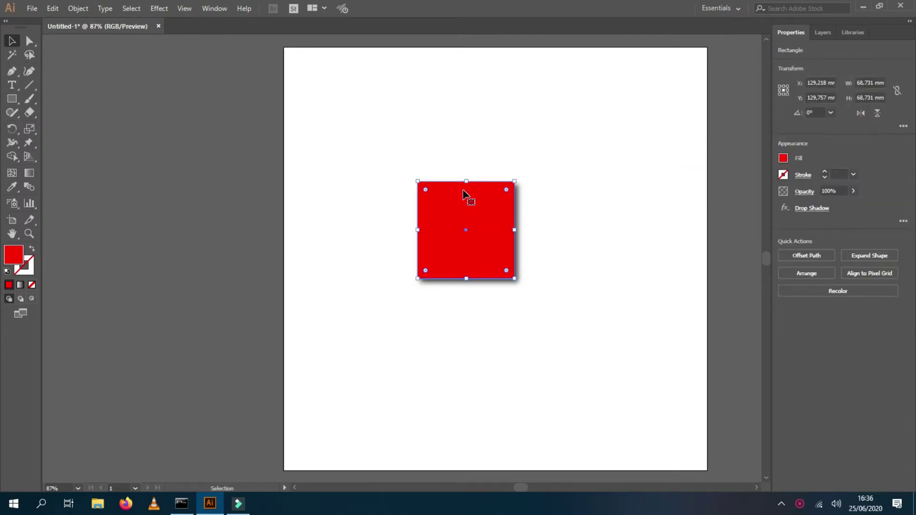
pyautogui.press('Delete')
# - Create an area text frame about 202 by 124 mm reading "DESIGNER" in 120 pt type
pyautogui.click(12, 85)
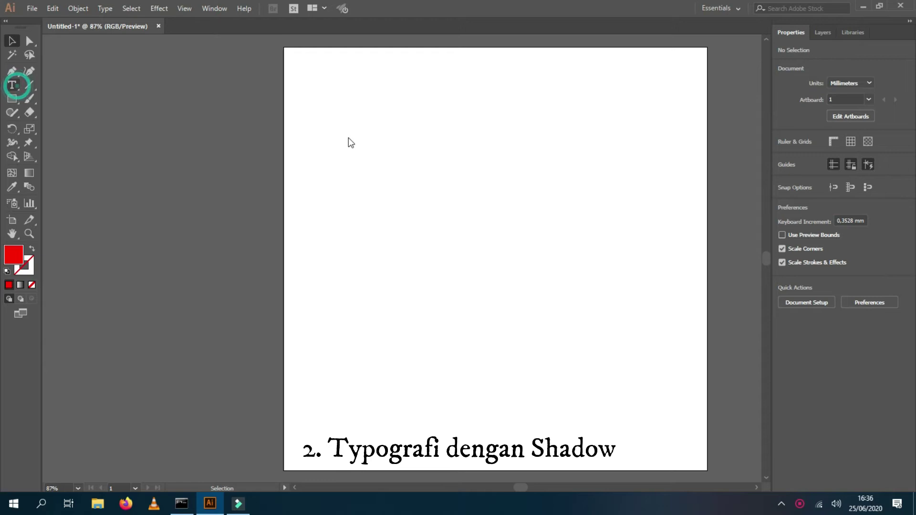
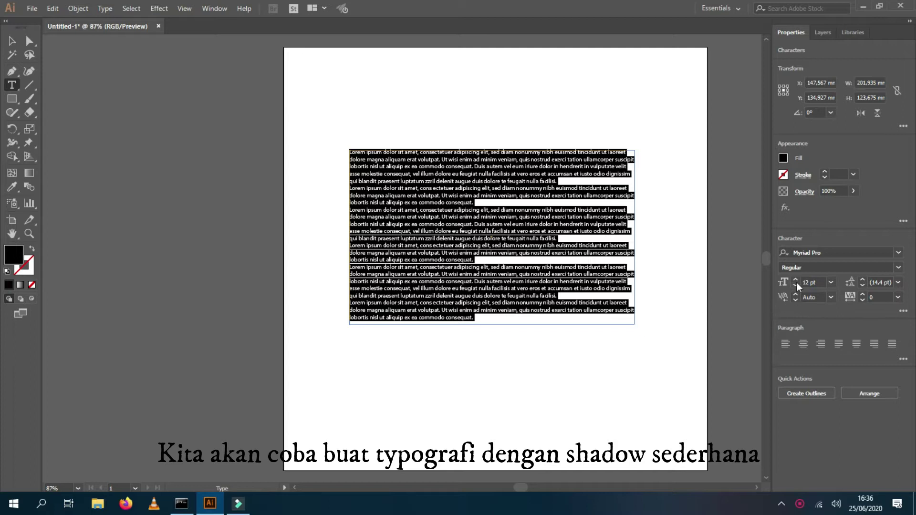
pyautogui.click(813, 283)
pyautogui.write('120')
pyautogui.press('Return')
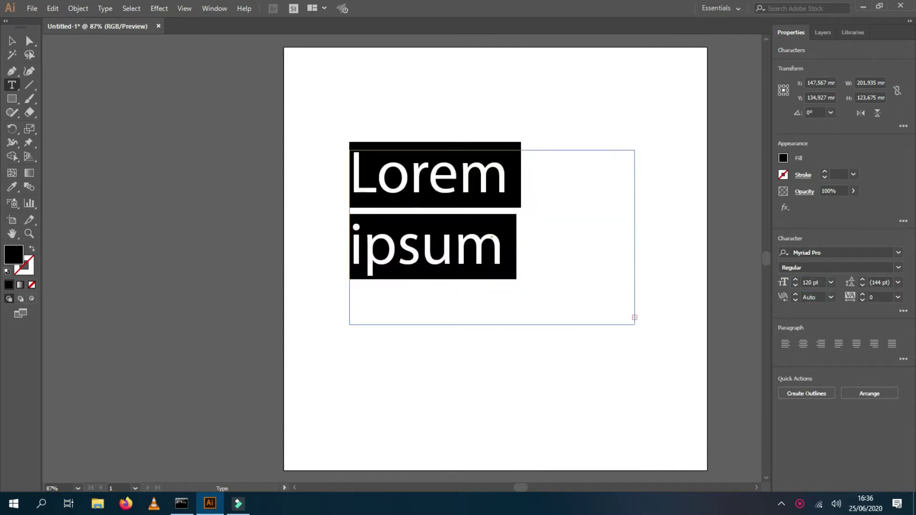
pyautogui.write('W')
pyautogui.press('BackSpace')
pyautogui.write('De')
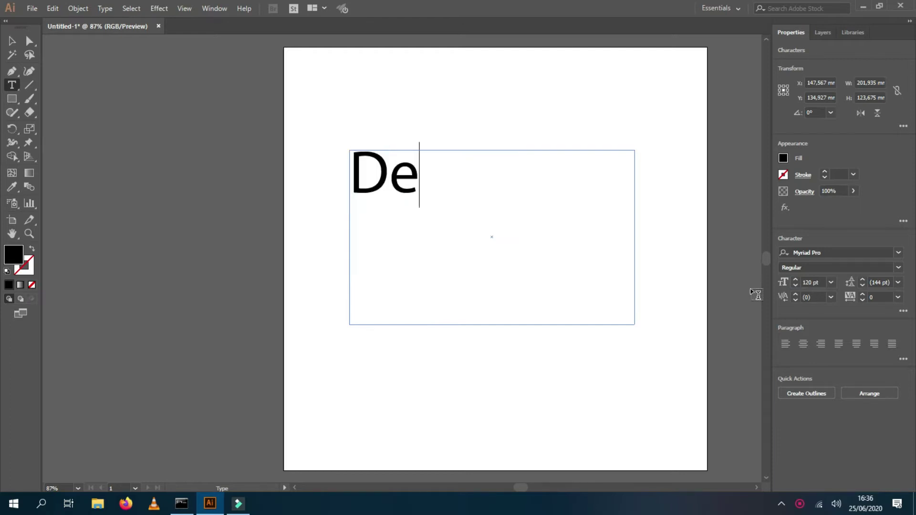
pyautogui.press('BackSpace')
pyautogui.write('ES')
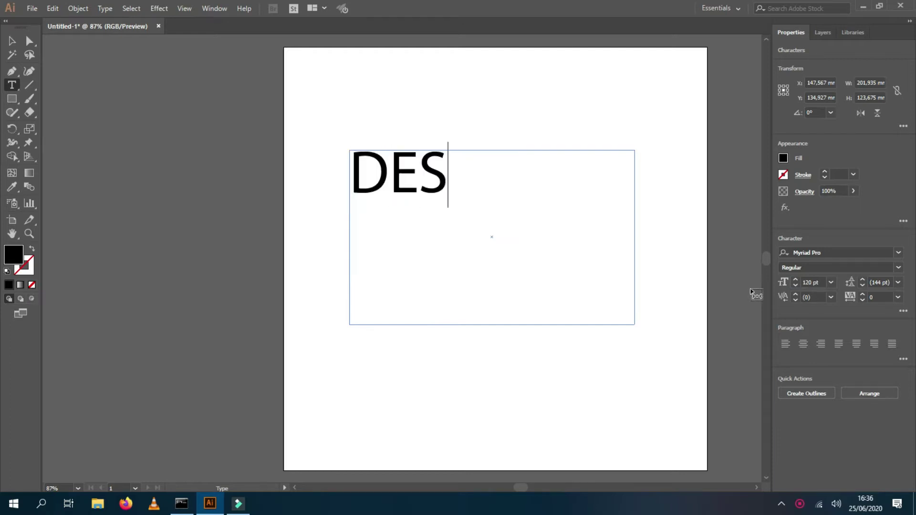
pyautogui.write('IGNER')
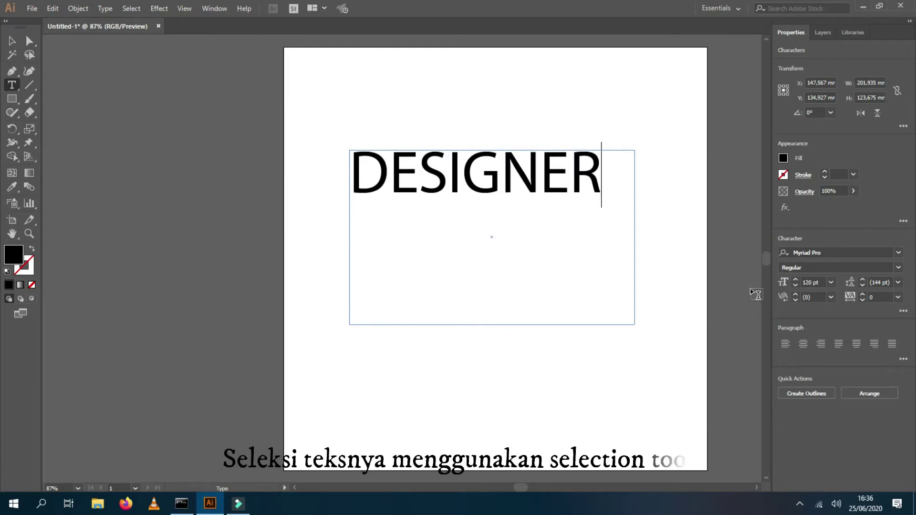
# - Shorten the text frame to fit the DESIGNER line and convert the text to outlines
pyautogui.click(13, 40)
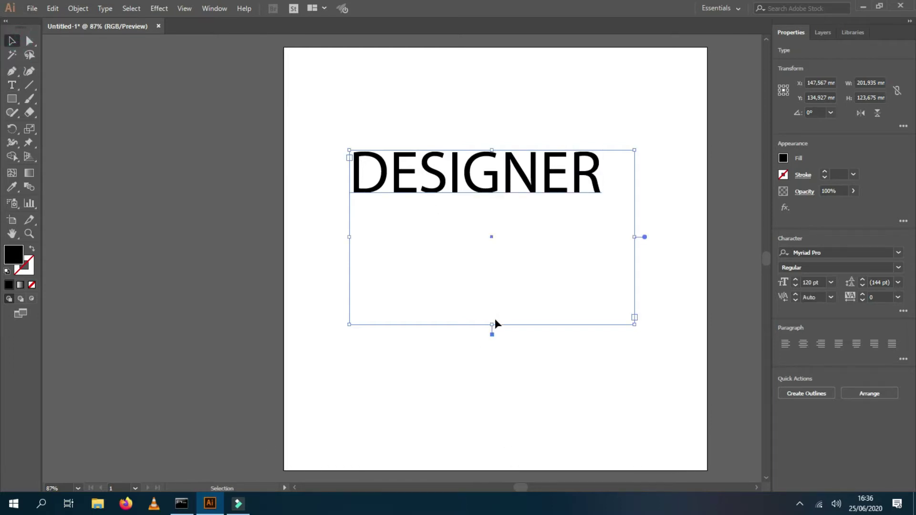
pyautogui.moveTo(493, 324); pyautogui.dragTo(510, 218)
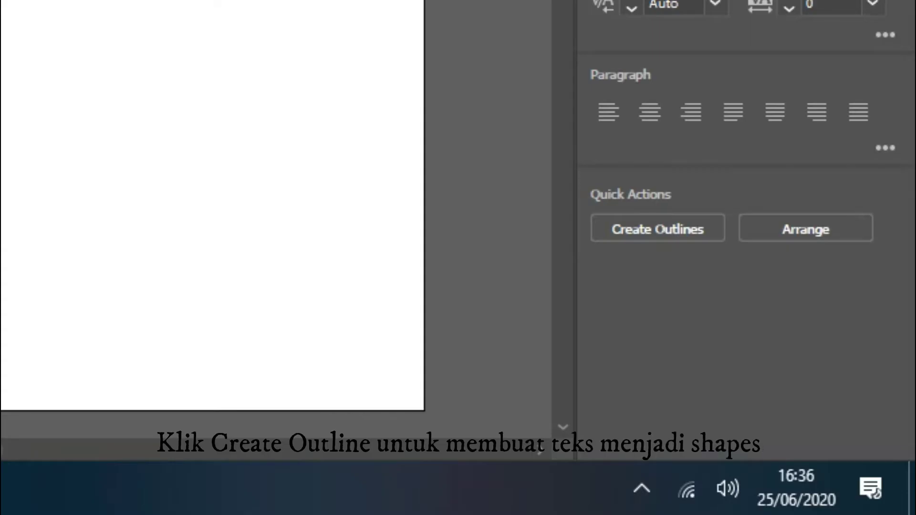
pyautogui.click(670, 227)
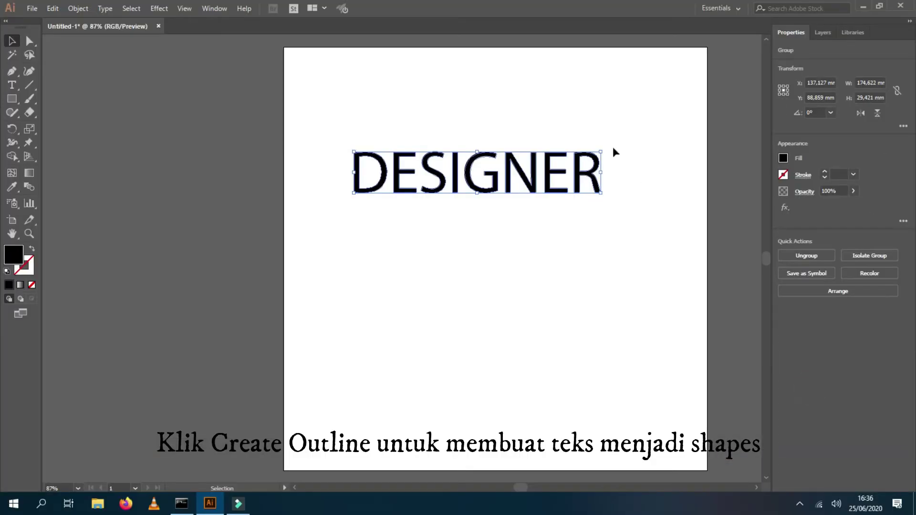
# - Enlarge the outlined DESIGNER group to about 203 by 34 mm and move it to the middle of the artboard
pyautogui.moveTo(600, 192); pyautogui.dragTo(641, 200)
pyautogui.moveTo(519, 190); pyautogui.dragTo(511, 273)
pyautogui.click(596, 135)
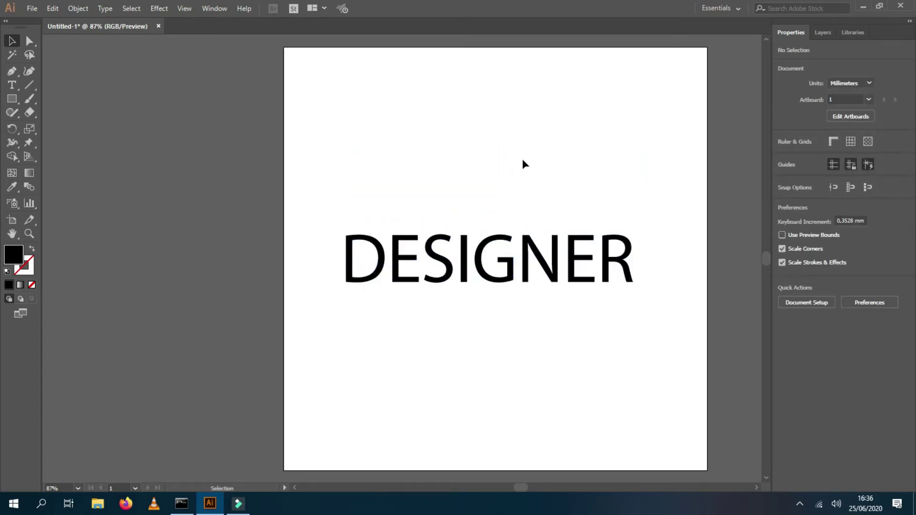
# - Fill the DESIGNER lettering with yellow, using RGB values 255, 214, 0
pyautogui.click(524, 252)
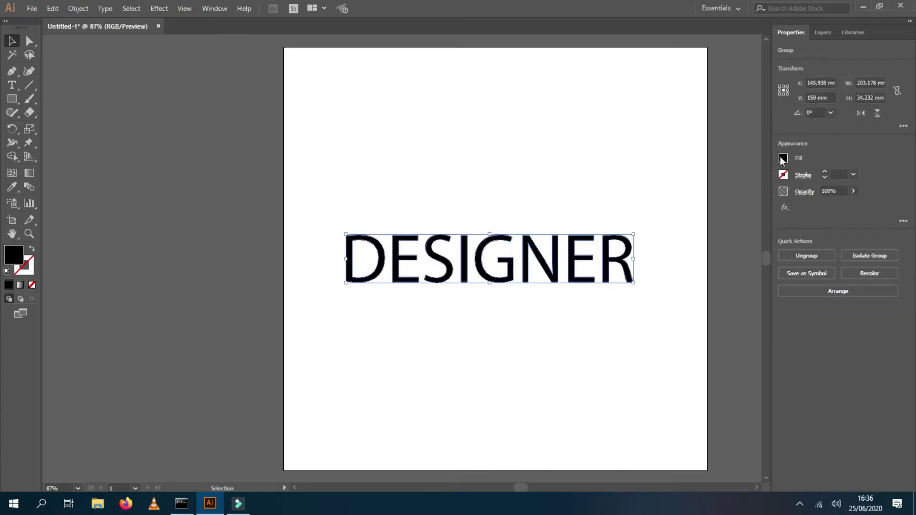
pyautogui.click(782, 158)
pyautogui.click(729, 180)
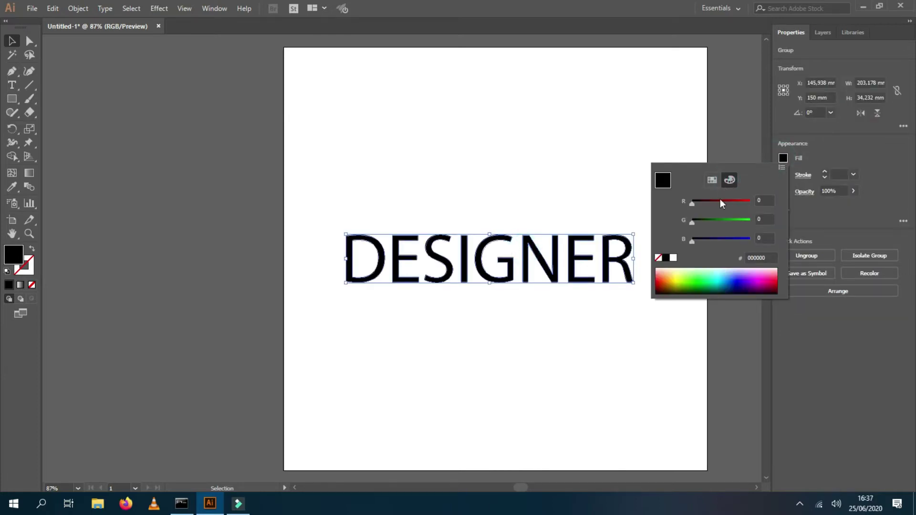
pyautogui.click(710, 220)
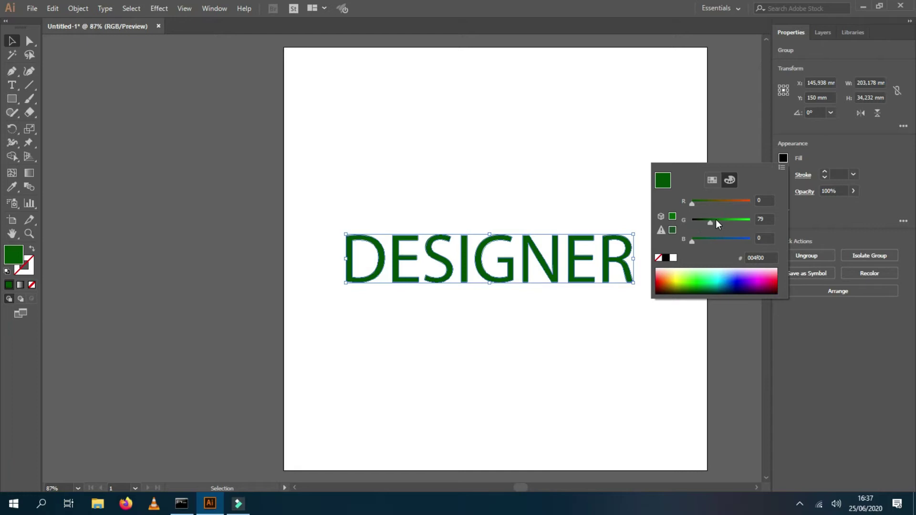
pyautogui.click(744, 202)
pyautogui.moveTo(709, 223); pyautogui.dragTo(741, 220)
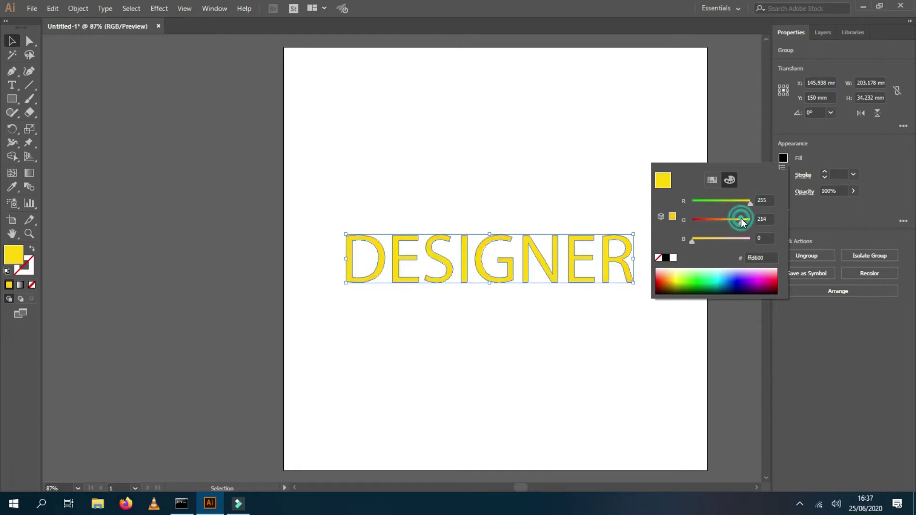
pyautogui.click(616, 138)
# - Recolour the DESIGNER lettering orange by setting green to 164 and blue to 31
pyautogui.click(602, 246)
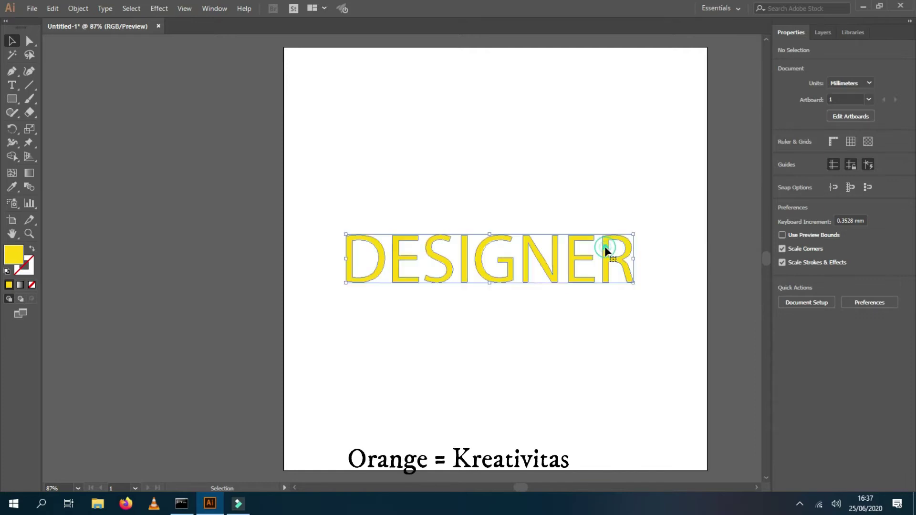
pyautogui.click(783, 158)
pyautogui.moveTo(742, 219); pyautogui.dragTo(730, 222)
pyautogui.click(697, 239)
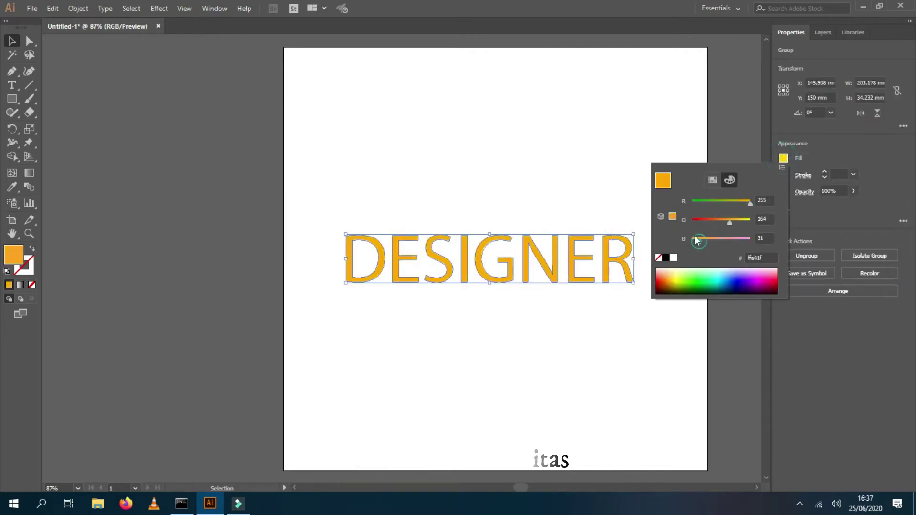
pyautogui.click(609, 147)
pyautogui.click(612, 148)
# - Start a Drop Shadow effect on the DESIGNER lettering with preview on and lower its opacity to 59%
pyautogui.click(492, 245)
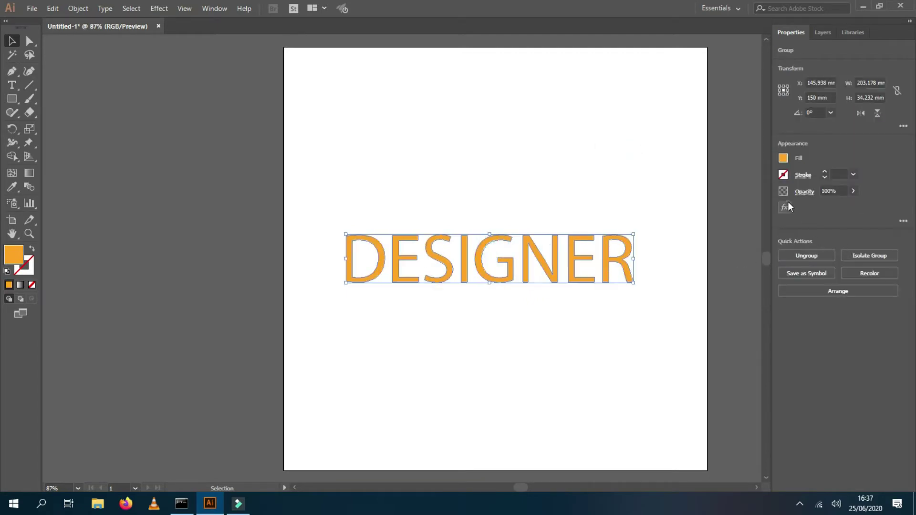
pyautogui.click(786, 207)
pyautogui.moveTo(833, 319)
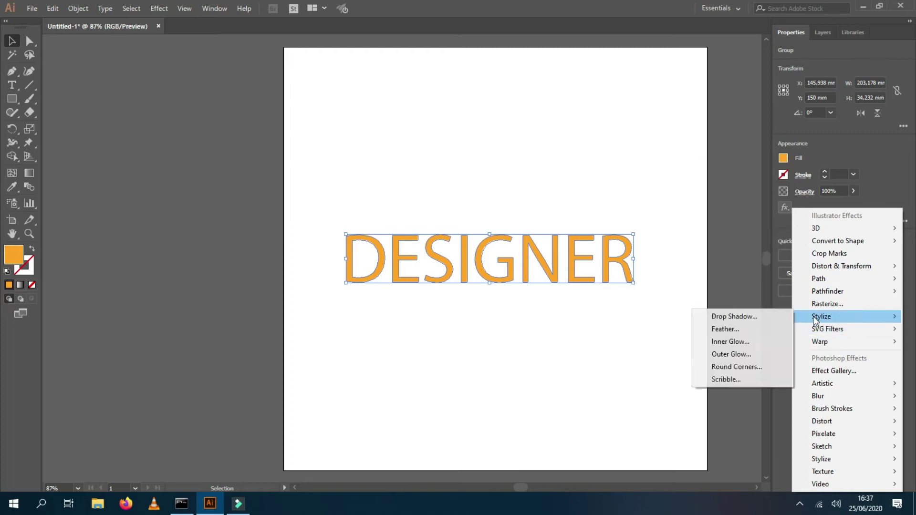
pyautogui.click(788, 315)
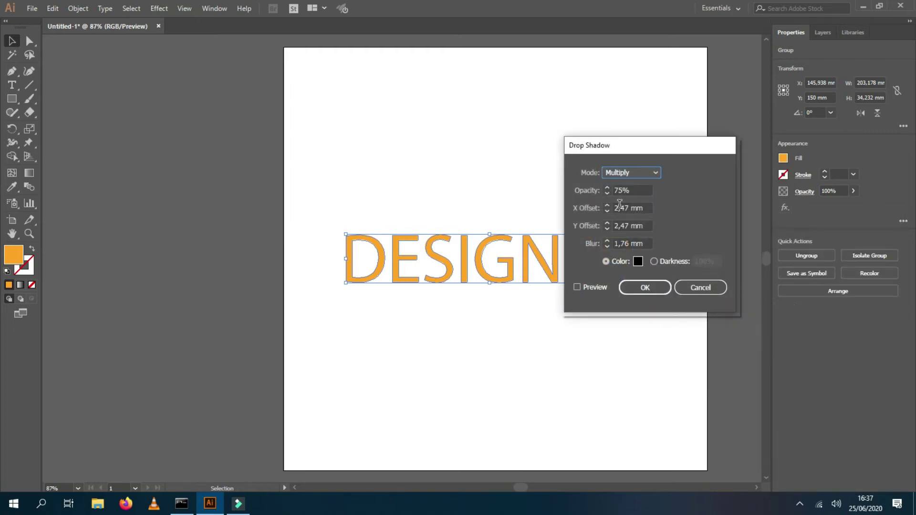
pyautogui.moveTo(619, 147); pyautogui.dragTo(705, 142)
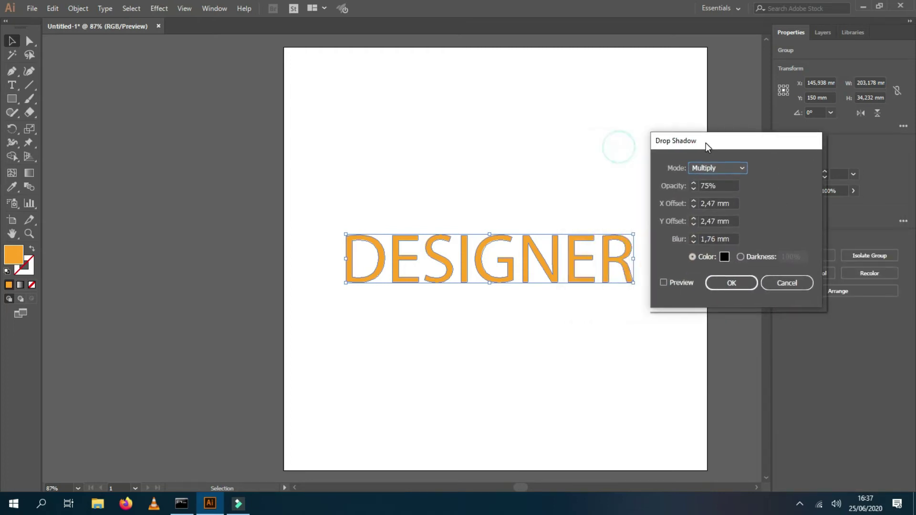
pyautogui.click(674, 283)
pyautogui.click(694, 190)
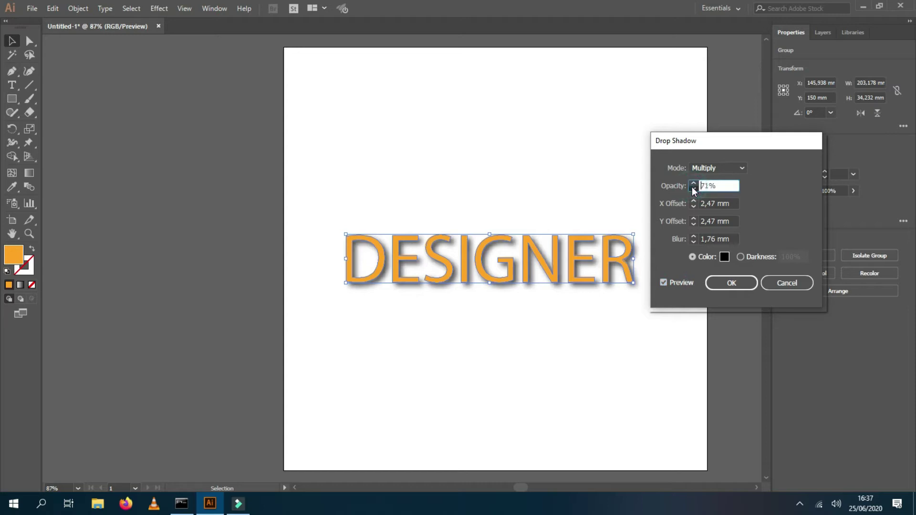
pyautogui.click(694, 189)
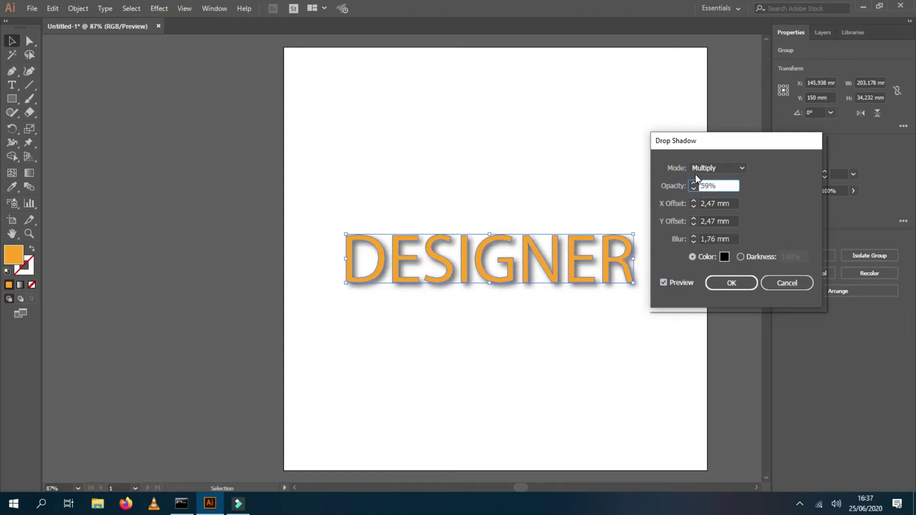
# - Try the Screen, Overlay and Soft Light blending modes for the lettering's drop shadow
pyautogui.click(696, 172)
pyautogui.click(716, 209)
pyautogui.click(719, 170)
pyautogui.click(712, 221)
pyautogui.click(718, 171)
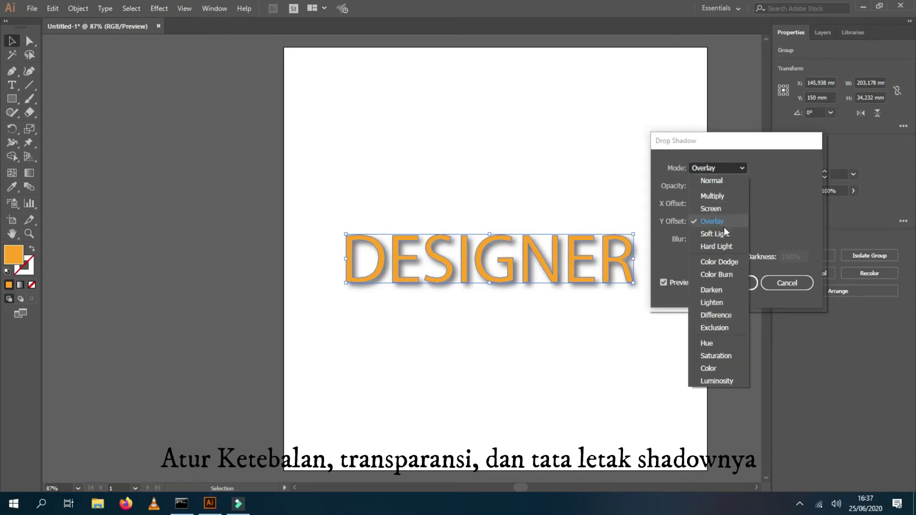
pyautogui.click(721, 234)
pyautogui.click(785, 198)
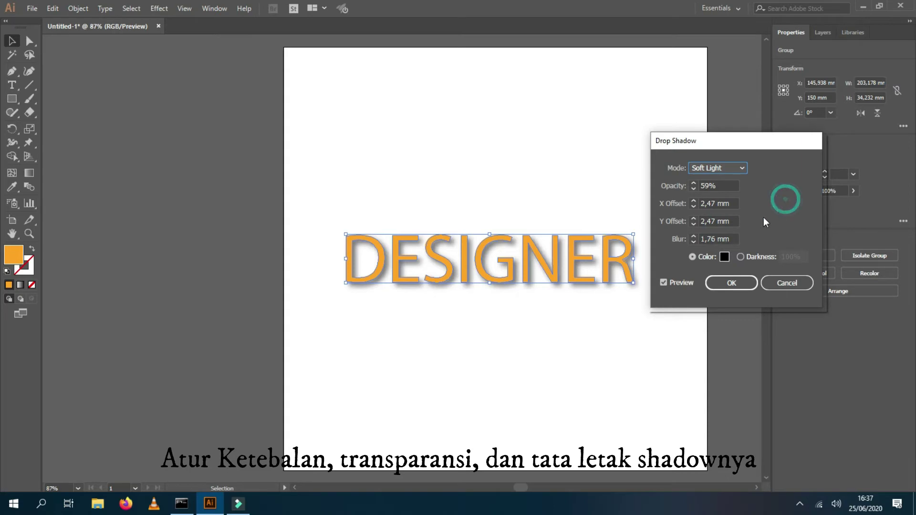
# - Set the drop shadow's opacity to 60% and its blending mode to Normal
pyautogui.click(693, 183)
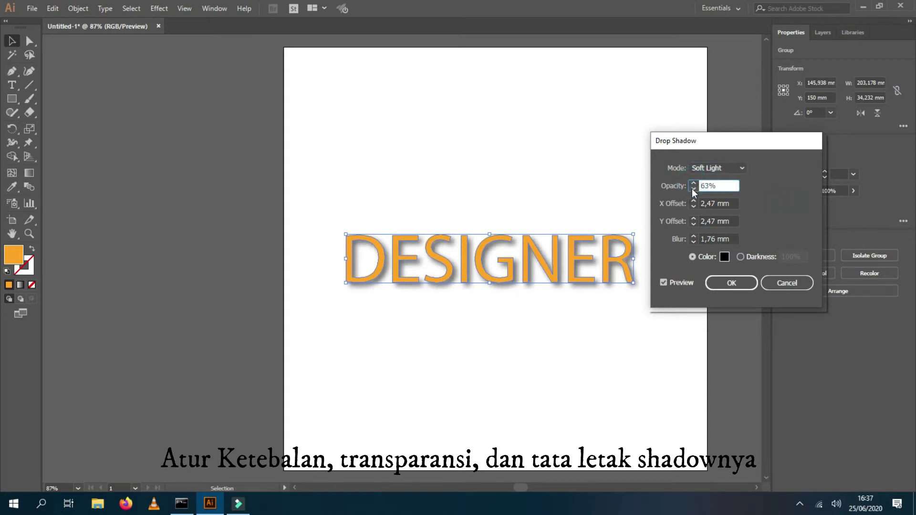
pyautogui.click(692, 189)
pyautogui.click(693, 188)
pyautogui.click(693, 188)
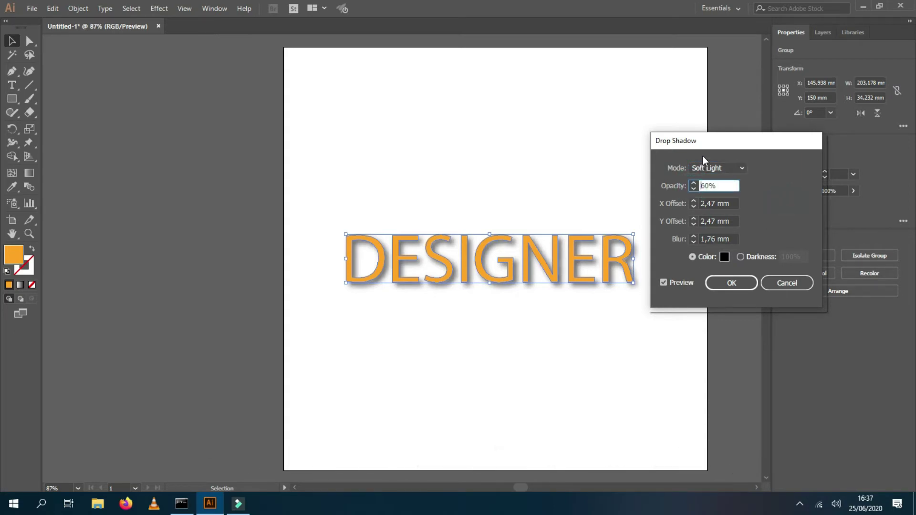
pyautogui.click(706, 167)
pyautogui.click(710, 184)
pyautogui.click(772, 199)
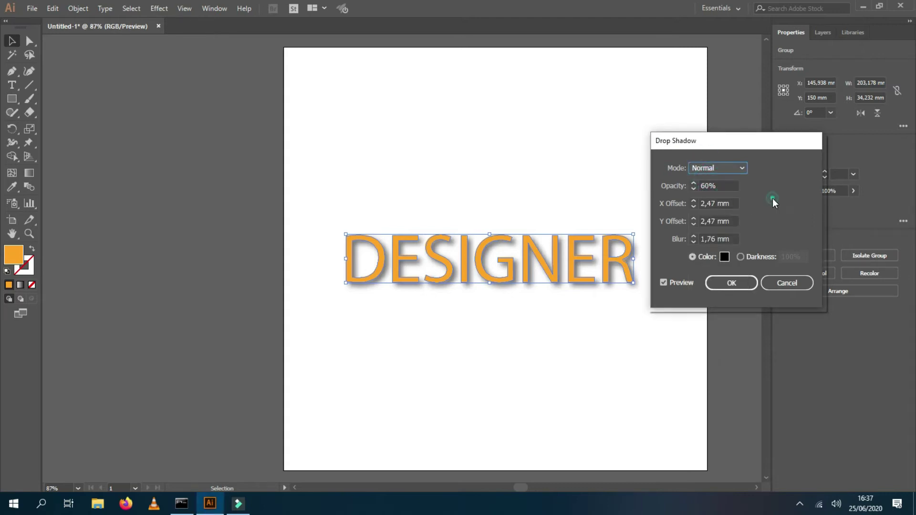
# - Set both the X offset and the Y offset of the DESIGNER lettering's drop shadow to 0 mm
pyautogui.click(695, 205)
pyautogui.click(694, 205)
pyautogui.click(694, 205)
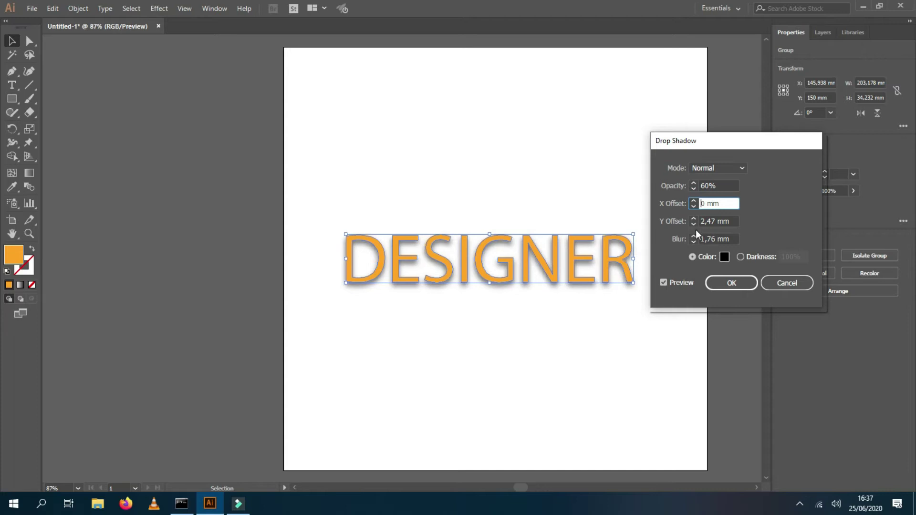
pyautogui.click(694, 225)
pyautogui.click(694, 225)
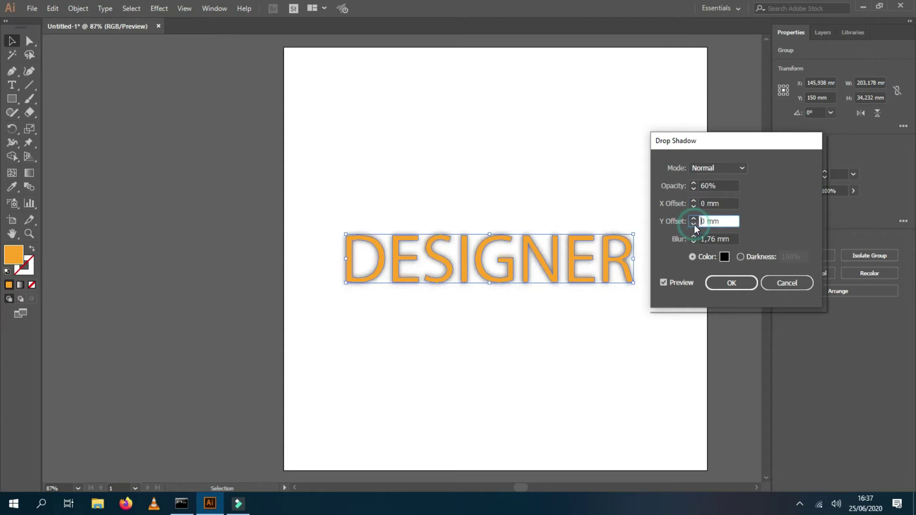
# - Set the drop shadow's blur to 2 mm and its Y offset to 3 mm, and apply the effect to the lettering
pyautogui.click(694, 236)
pyautogui.click(694, 236)
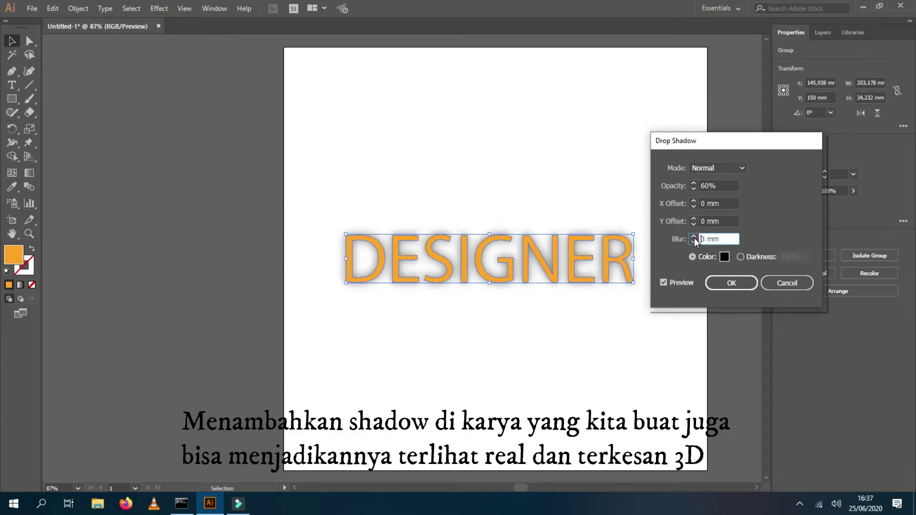
pyautogui.click(694, 242)
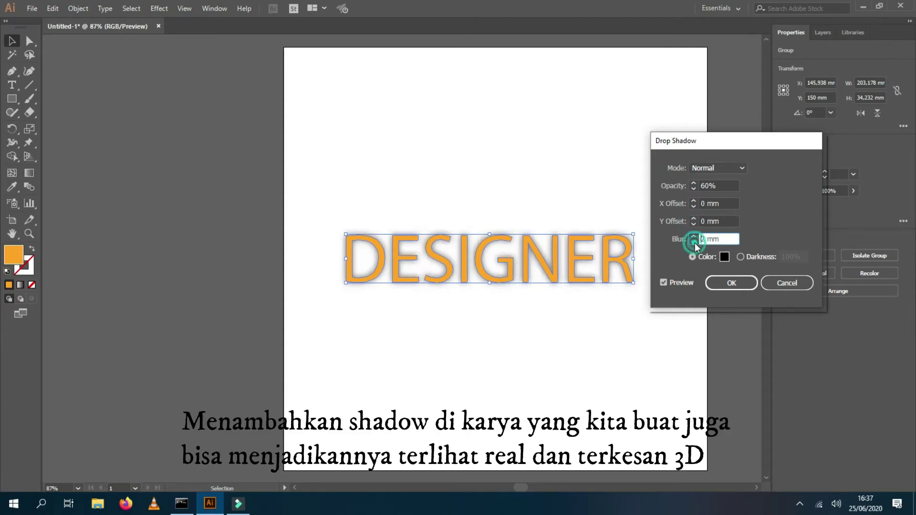
pyautogui.click(694, 218)
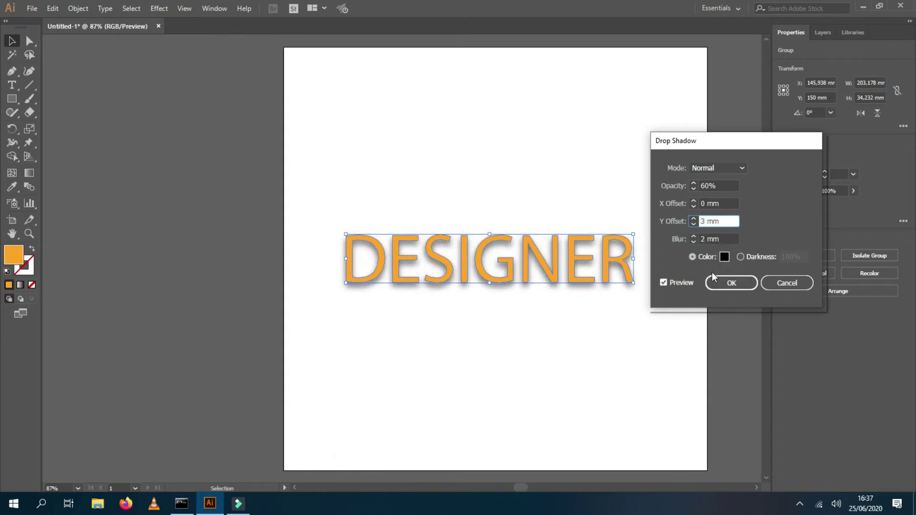
pyautogui.click(731, 283)
pyautogui.click(644, 152)
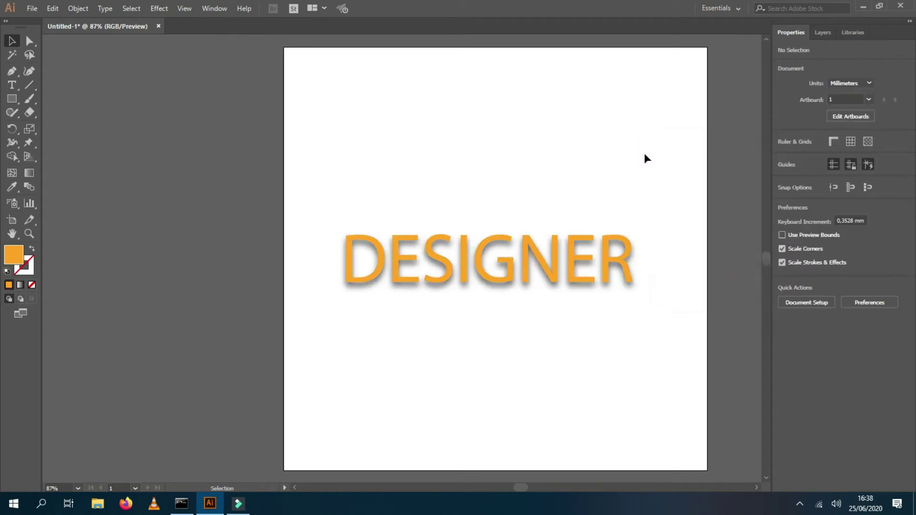
# - Delete the Drop Shadow effect from the appearance of the DESIGNER lettering
pyautogui.click(415, 268)
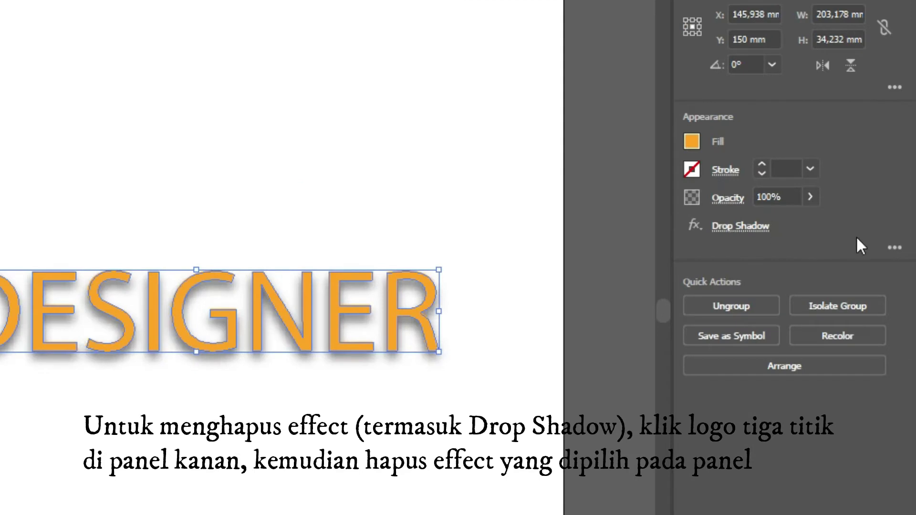
pyautogui.click(899, 242)
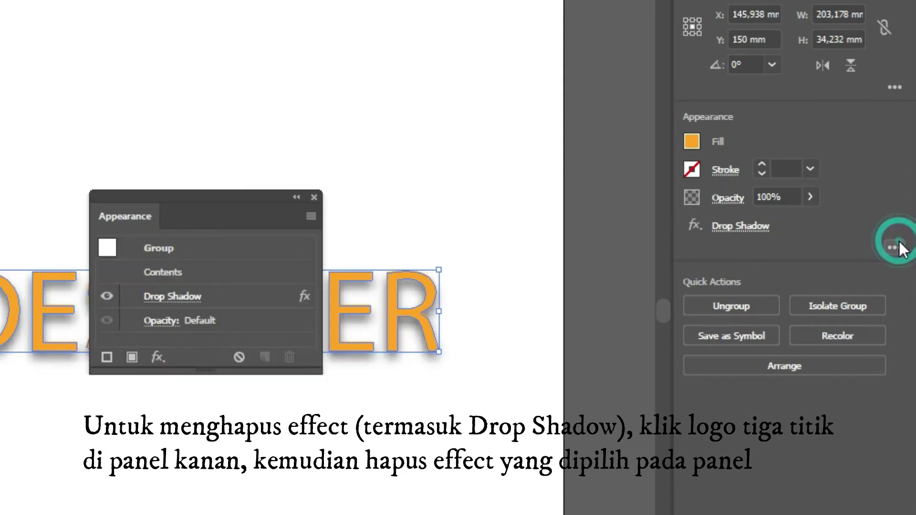
pyautogui.click(228, 290)
pyautogui.click(289, 357)
pyautogui.click(440, 158)
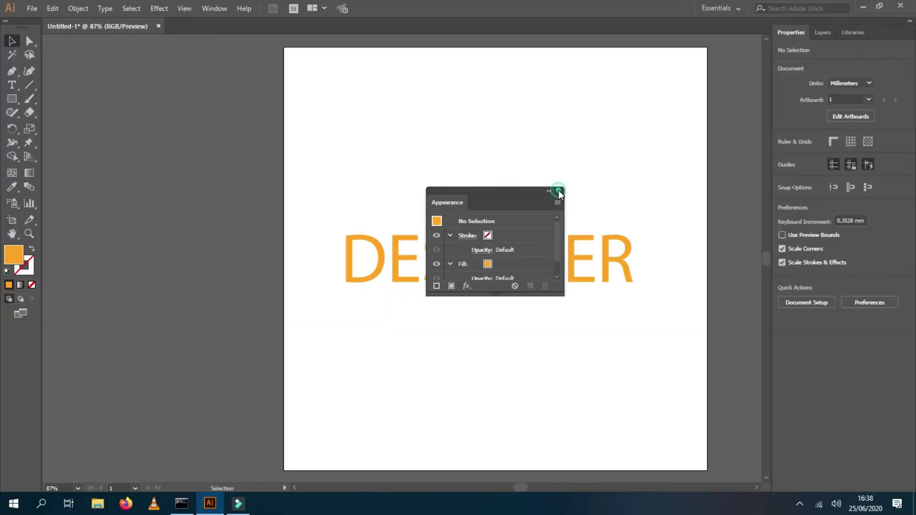
pyautogui.click(559, 190)
# - Duplicate the orange DESIGNER lettering and place the copy directly below the original, at Y about 190.6 mm
pyautogui.click(496, 241)
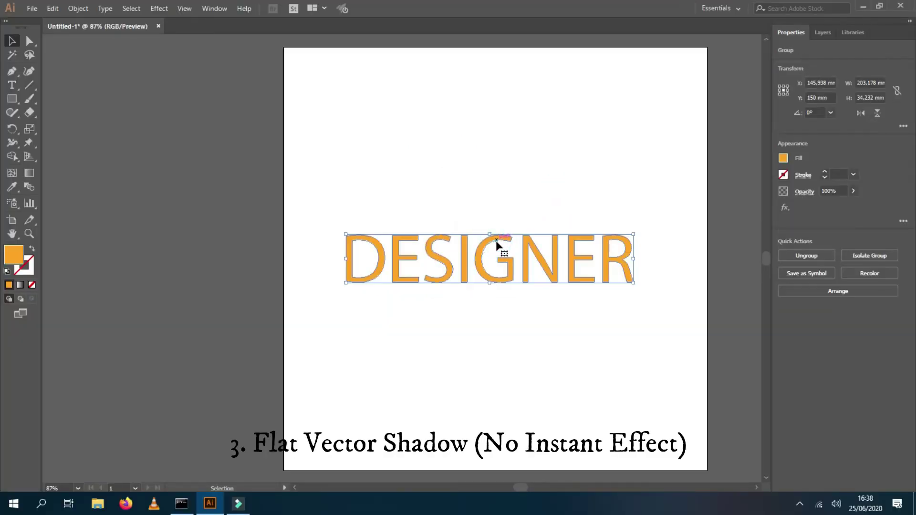
pyautogui.hotkey('ctrl', 'c')
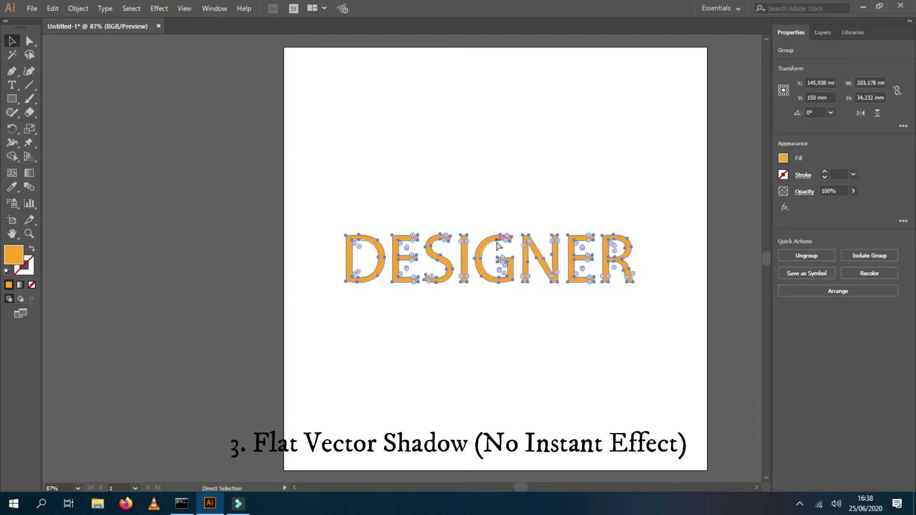
pyautogui.hotkey('ctrl', 'v')
pyautogui.moveTo(512, 242); pyautogui.dragTo(590, 285)
pyautogui.moveTo(540, 300)
pyautogui.mouseDown()
pyautogui.moveTo(544, 308)
pyautogui.moveTo(535, 304)
pyautogui.mouseUp()
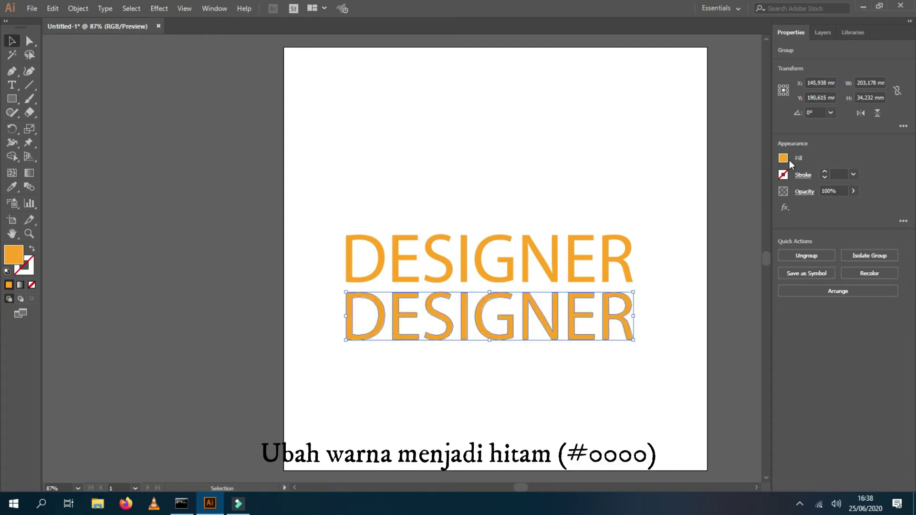
# - Fill the lower DESIGNER copy with black and set its opacity to 21%
pyautogui.click(783, 158)
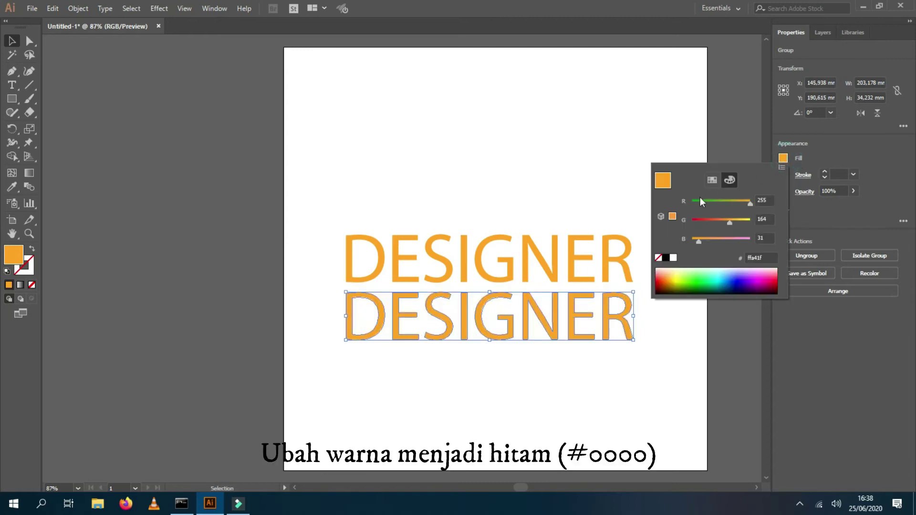
pyautogui.click(665, 258)
pyautogui.click(840, 191)
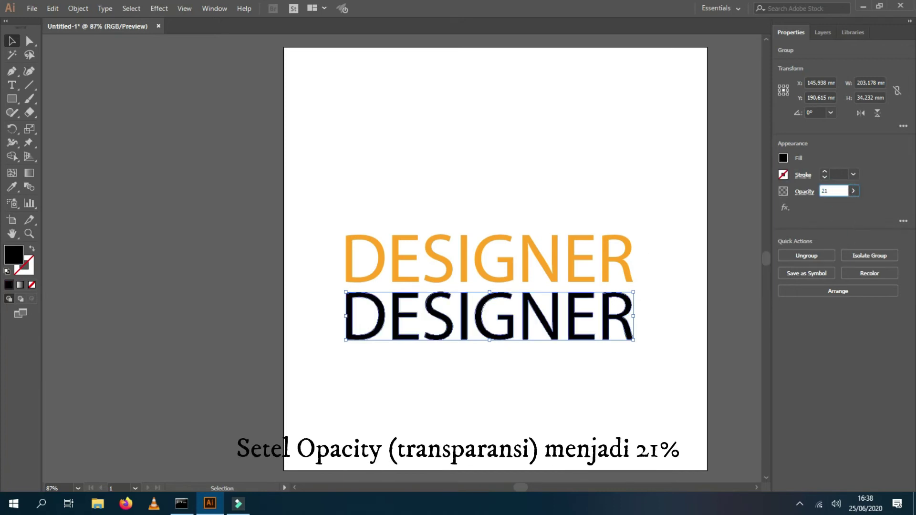
pyautogui.press('Return')
pyautogui.click(588, 166)
# - Move the translucent black copy up so it overlaps the orange lettering, at Y about 159.9 mm
pyautogui.moveTo(558, 317); pyautogui.dragTo(557, 268)
pyautogui.click(554, 165)
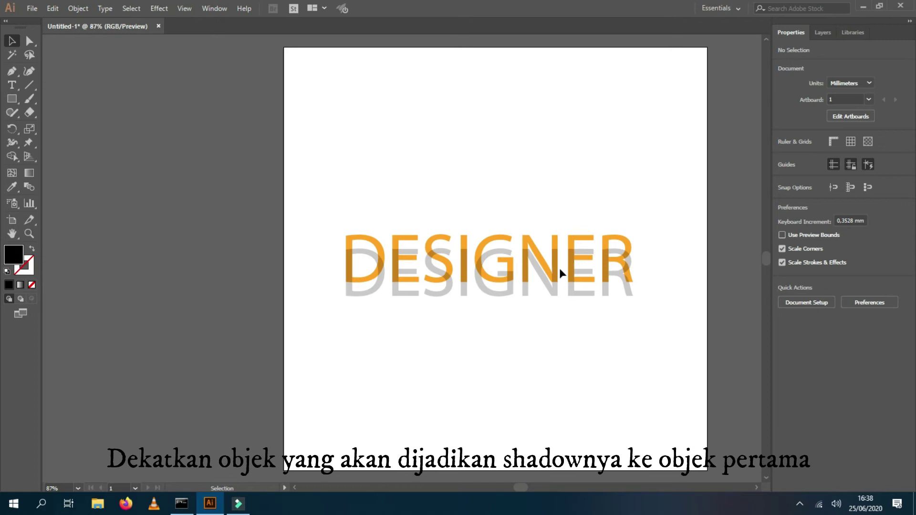
pyautogui.click(558, 293)
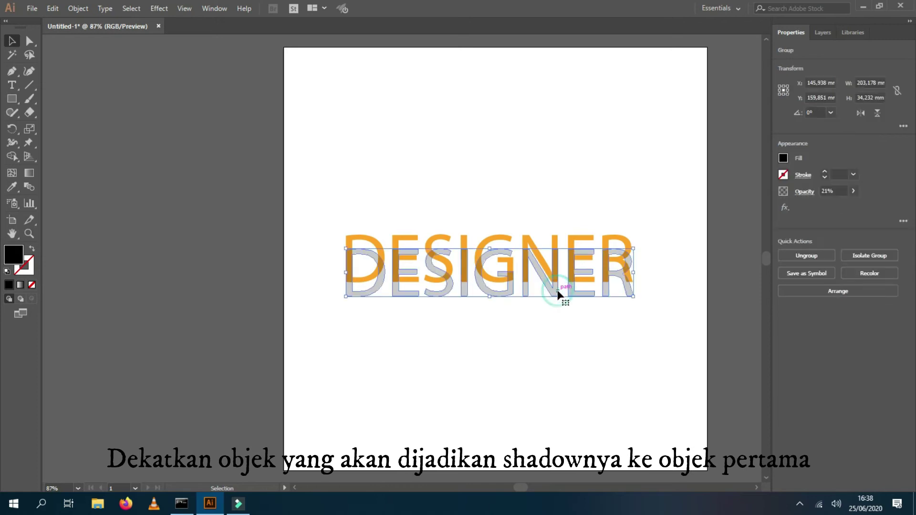
# - Bring the orange DESIGNER lettering in front of the translucent shadow copy
pyautogui.click(506, 236)
pyautogui.hotkey('ctrl', ']')
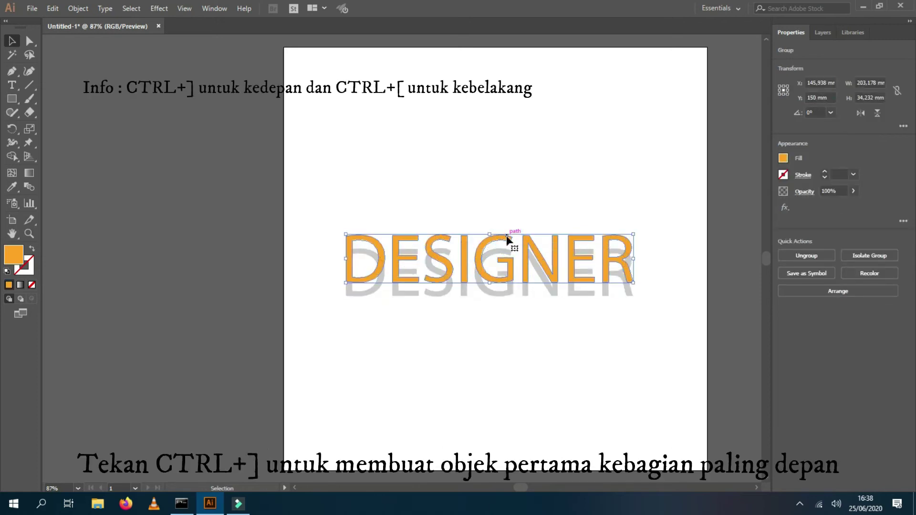
pyautogui.click(505, 181)
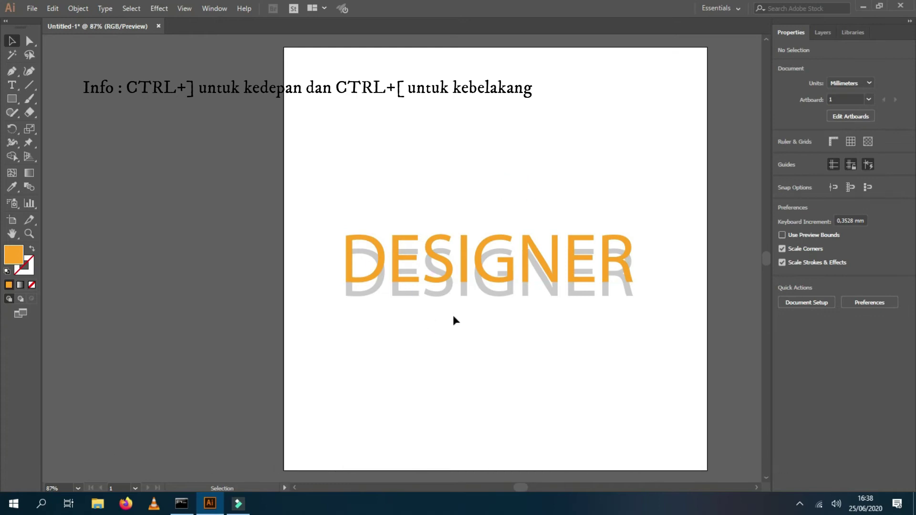
# - Nudge the translucent shadow copy upward until it sits close beneath the orange lettering without a gap
pyautogui.click(465, 290)
pyautogui.press('Up')
pyautogui.press('Up')
pyautogui.press('Up')
pyautogui.press('Up')
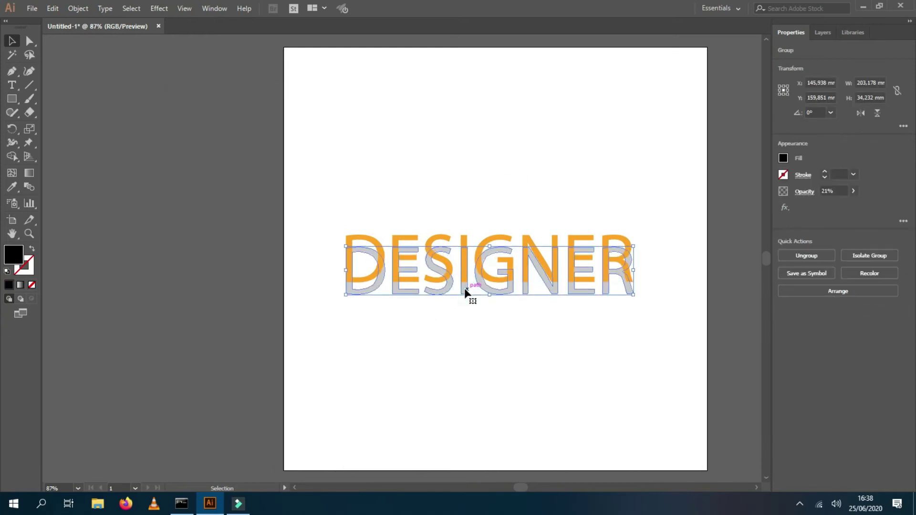
pyautogui.press('Up')
pyautogui.press('Up')
pyautogui.press('Up')
pyautogui.press('Up')
pyautogui.press('Up')
pyautogui.press('Up')
pyautogui.press('Up')
pyautogui.press('Up')
pyautogui.press('Up')
pyautogui.press('Up')
pyautogui.press('Up')
pyautogui.press('Up')
pyautogui.press('Up')
pyautogui.press('Up')
pyautogui.press('Up')
pyautogui.press('Up')
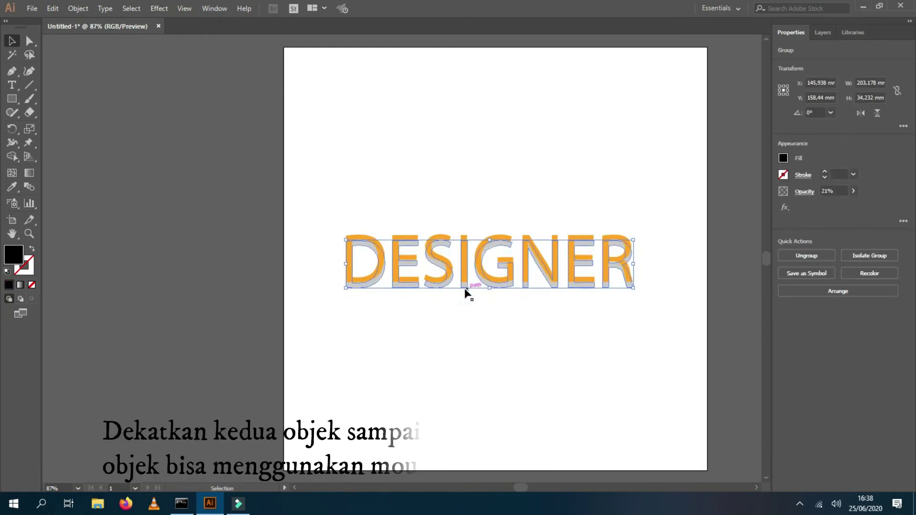
pyautogui.click(469, 114)
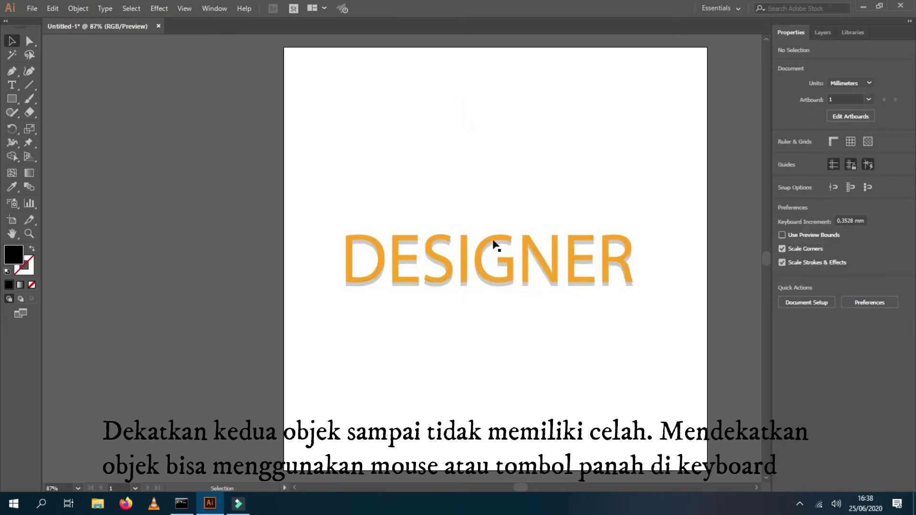
# - Try the shadow copy at the lower right of the lettering, at X 146.996 mm and Y 152.09 mm, and shift it to the lower left
pyautogui.click(488, 286)
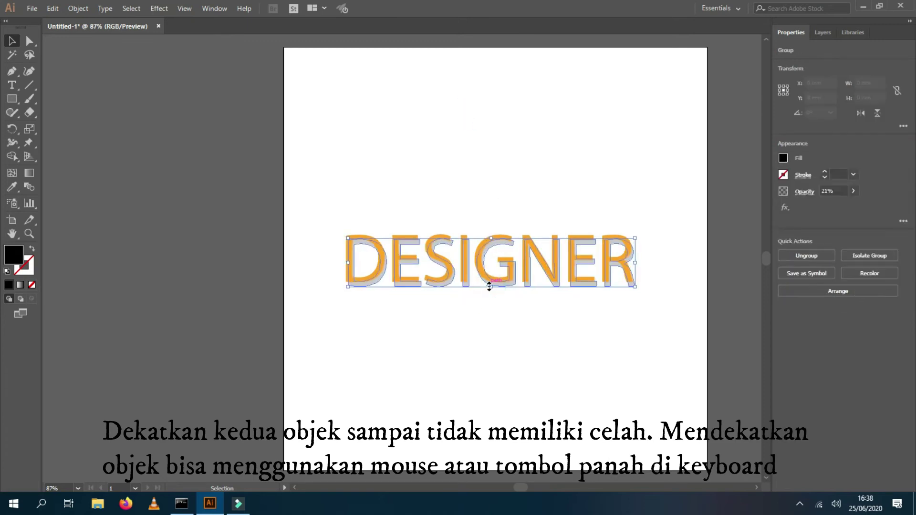
pyautogui.press('Up')
pyautogui.press('Up')
pyautogui.click(469, 127)
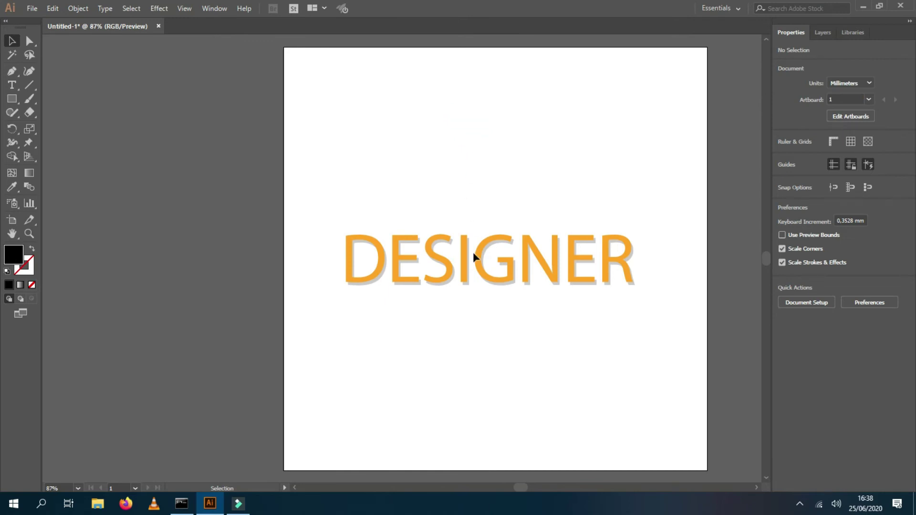
pyautogui.click(467, 286)
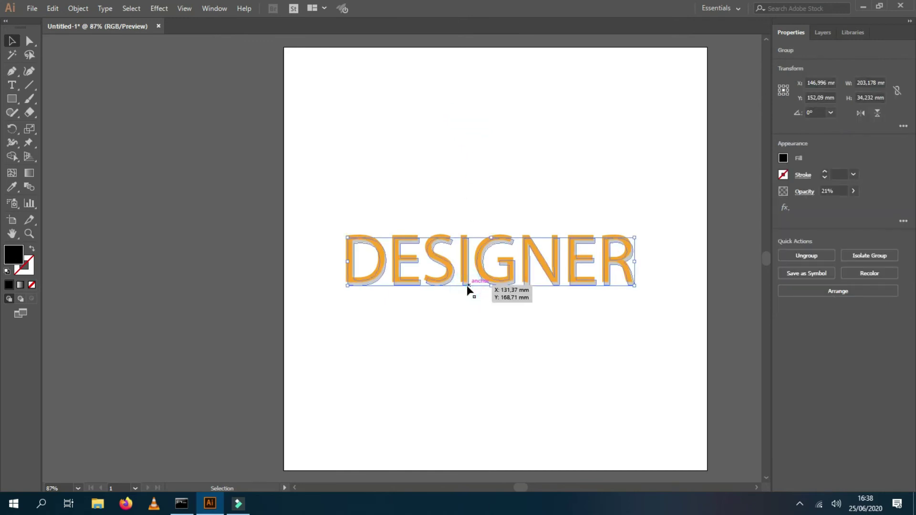
pyautogui.click(453, 164)
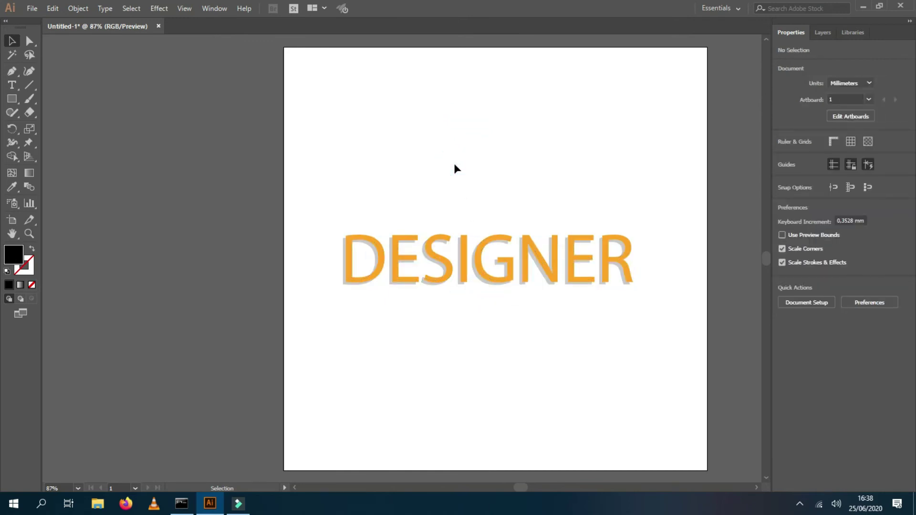
pyautogui.moveTo(310, 200); pyautogui.dragTo(659, 315)
pyautogui.click(658, 306)
pyautogui.click(514, 260)
pyautogui.click(535, 190)
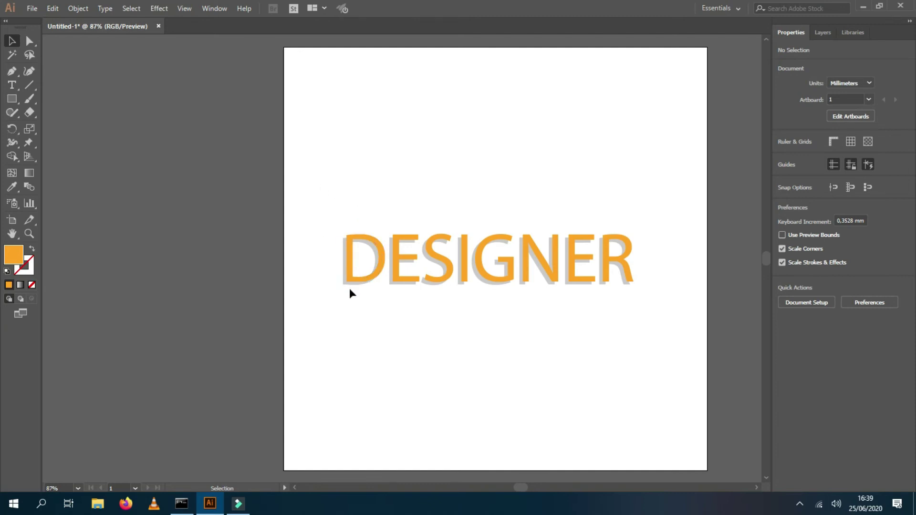
# - Move the translucent shadow copy clear below the orange lettering, to about X 147 mm and Y 193 mm
pyautogui.moveTo(347, 283); pyautogui.dragTo(347, 342)
pyautogui.click(350, 157)
pyautogui.moveTo(417, 325); pyautogui.dragTo(407, 317)
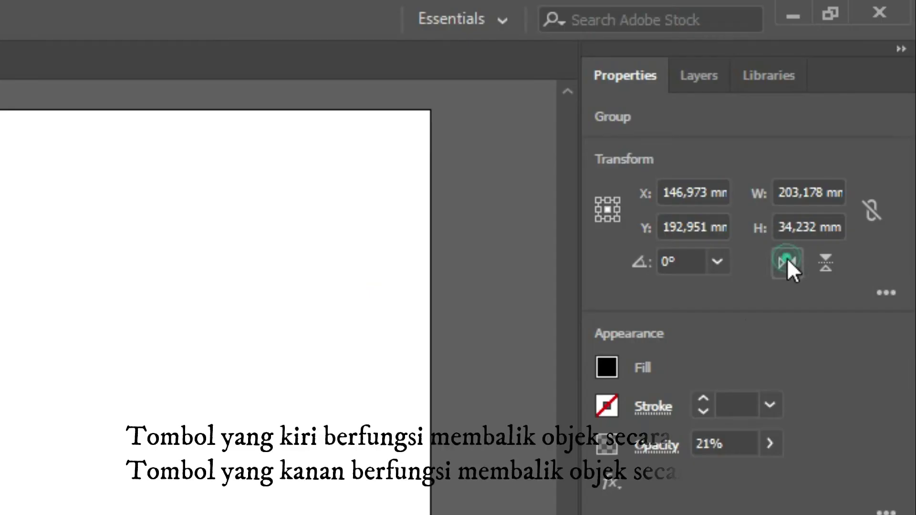
# - Flip the shadow copy horizontally and squash it to about 11.6 mm high just beneath the orange lettering
pyautogui.click(786, 261)
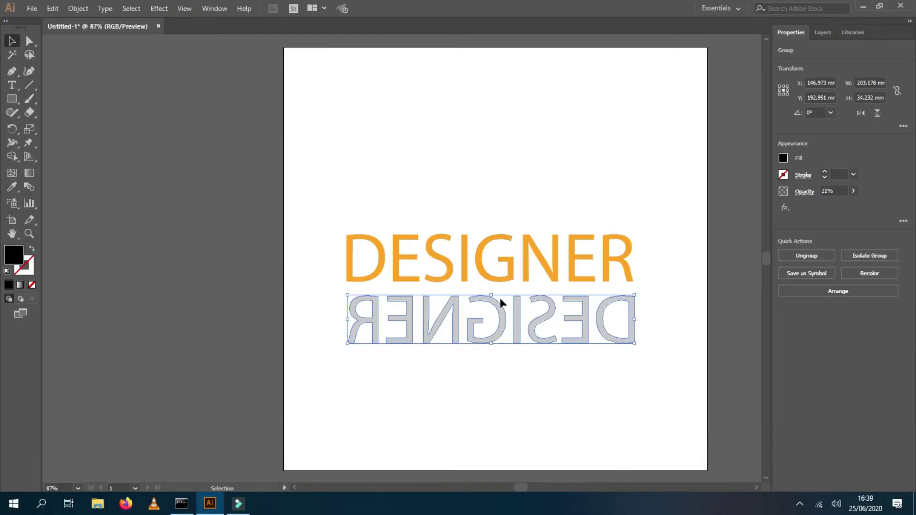
pyautogui.moveTo(501, 321); pyautogui.dragTo(491, 301)
pyautogui.click(482, 200)
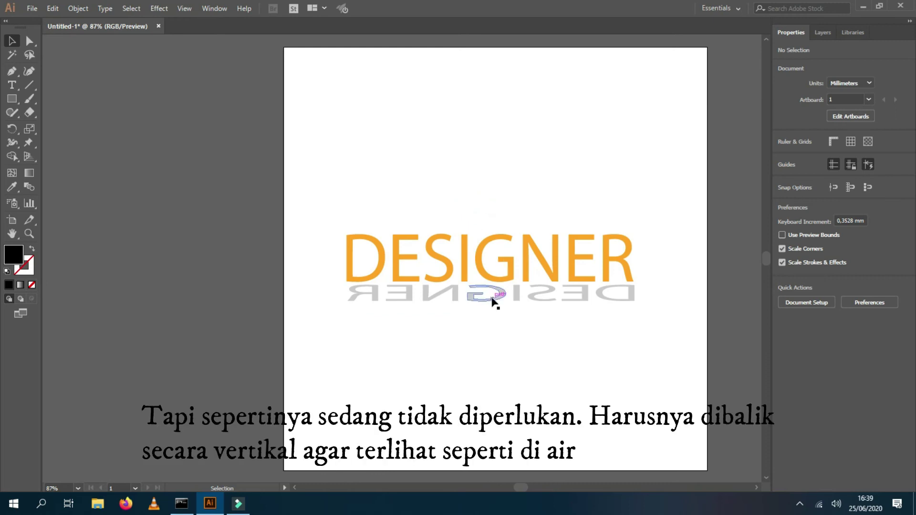
# - Nudge the squashed shadow copy left to X 146.268 mm and flip it horizontally back to readable lettering
pyautogui.click(493, 300)
pyautogui.press('Left')
pyautogui.press('Left')
pyautogui.click(861, 114)
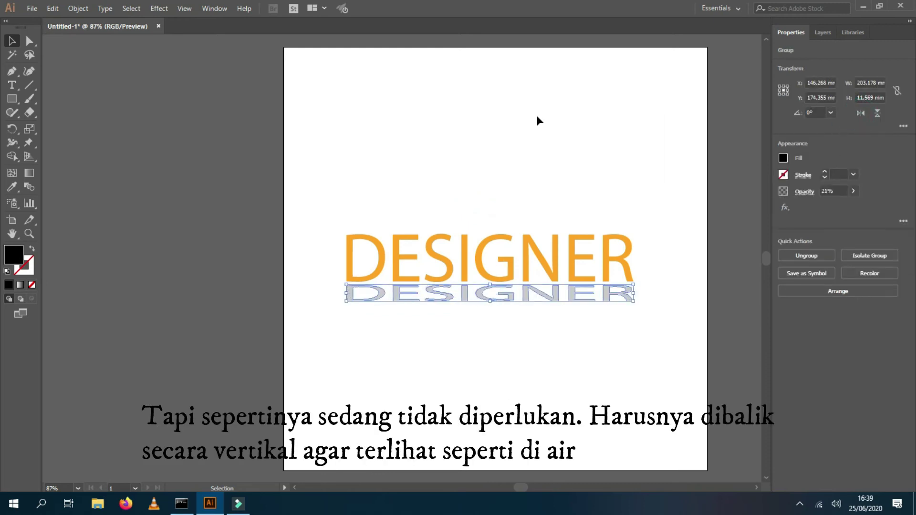
pyautogui.click(536, 117)
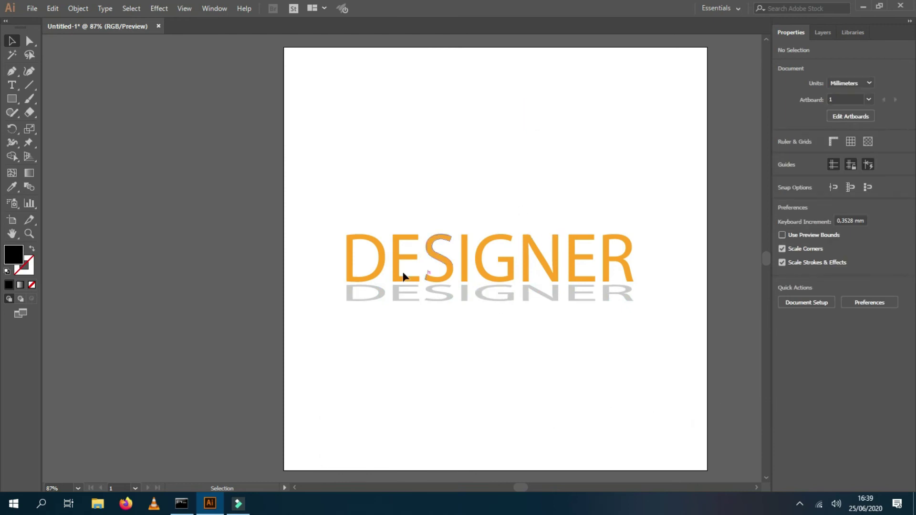
# - Apply a Gaussian Blur with a 2.2-pixel radius to the squashed shadow copy beneath the orange lettering
pyautogui.click(384, 293)
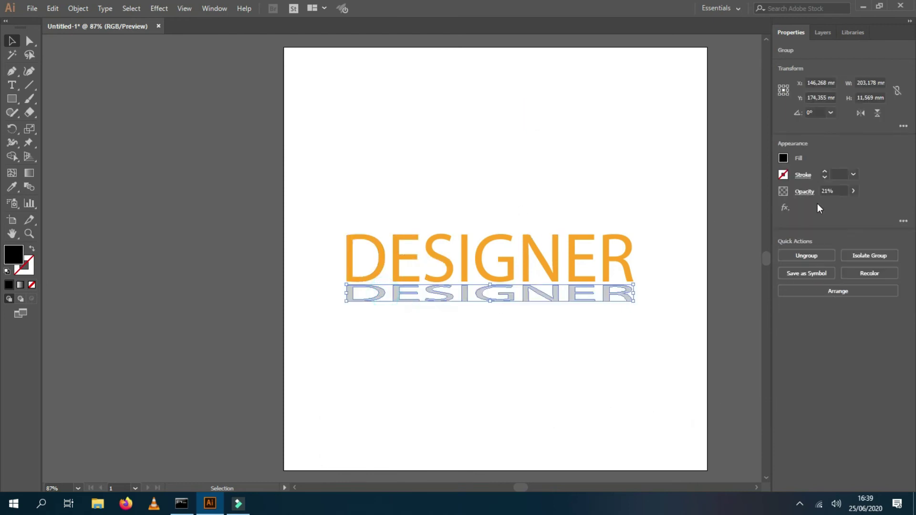
pyautogui.click(785, 208)
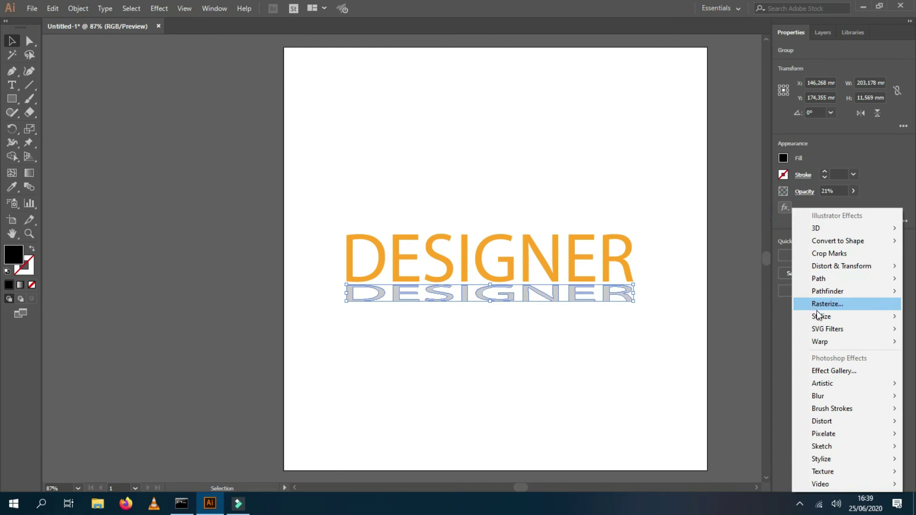
pyautogui.moveTo(819, 316)
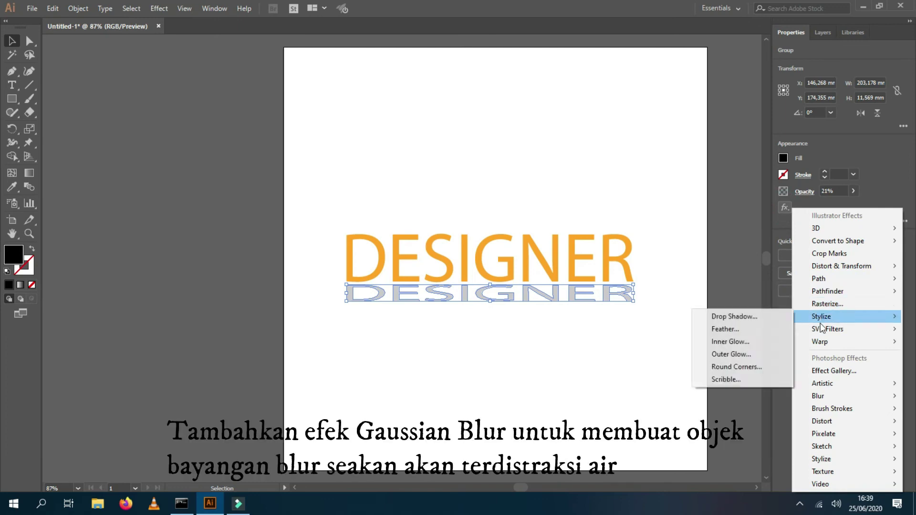
pyautogui.moveTo(834, 399)
pyautogui.click(769, 394)
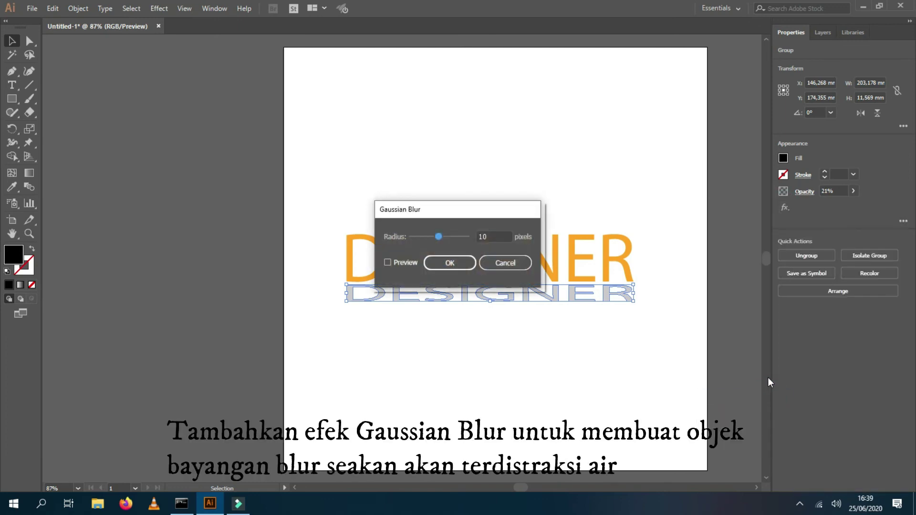
pyautogui.click(408, 263)
pyautogui.moveTo(439, 237); pyautogui.dragTo(417, 235)
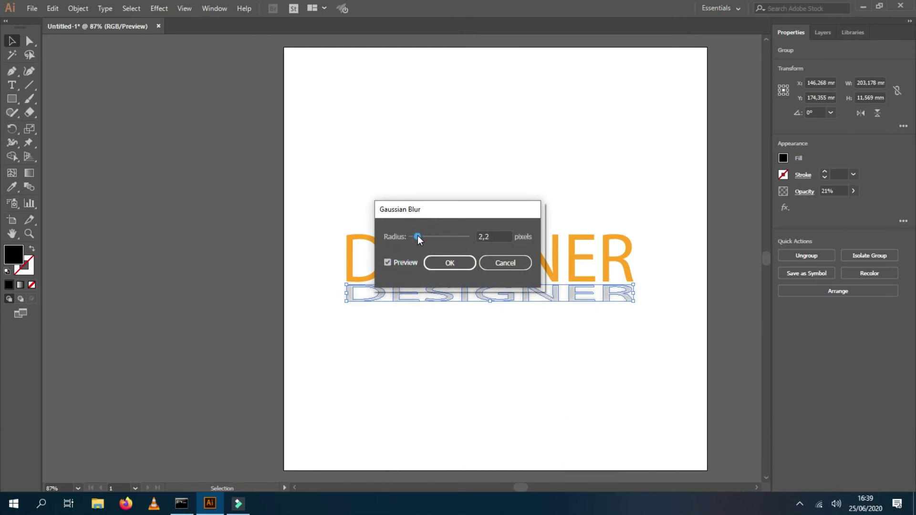
pyautogui.click(460, 261)
pyautogui.click(460, 148)
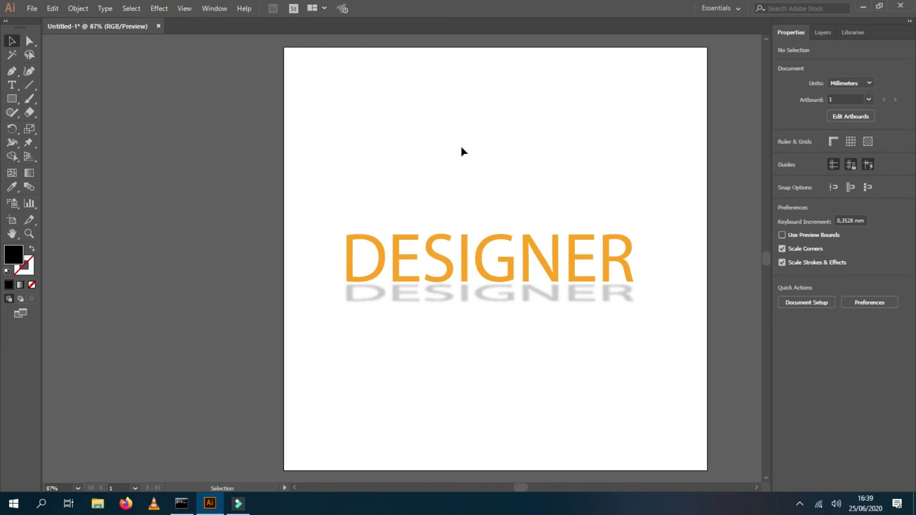
# - Draw a horizontal line about 206.8 mm long along the base of the orange lettering, with a 0.25 pt stroke
pyautogui.click(29, 86)
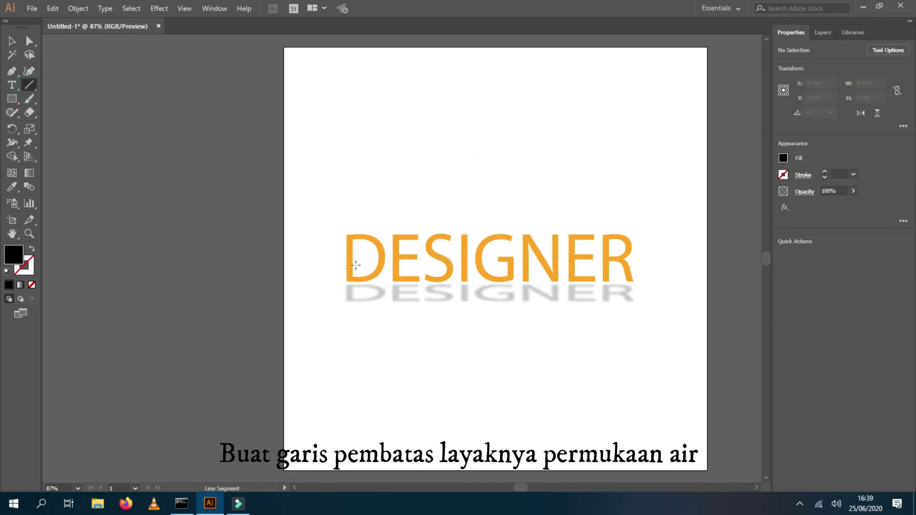
pyautogui.moveTo(344, 282)
pyautogui.mouseDown()
pyautogui.moveTo(669, 272)
pyautogui.moveTo(637, 282)
pyautogui.mouseUp()
pyautogui.click(825, 173)
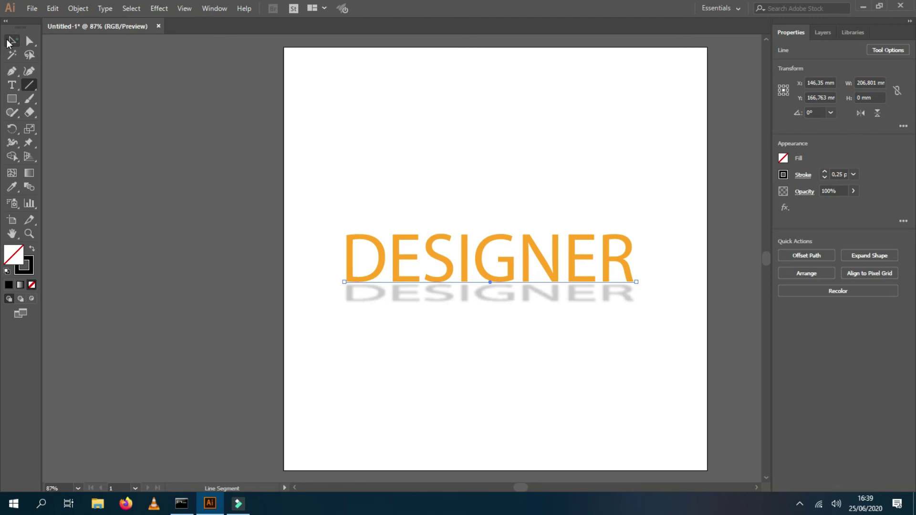
pyautogui.click(11, 42)
pyautogui.click(160, 90)
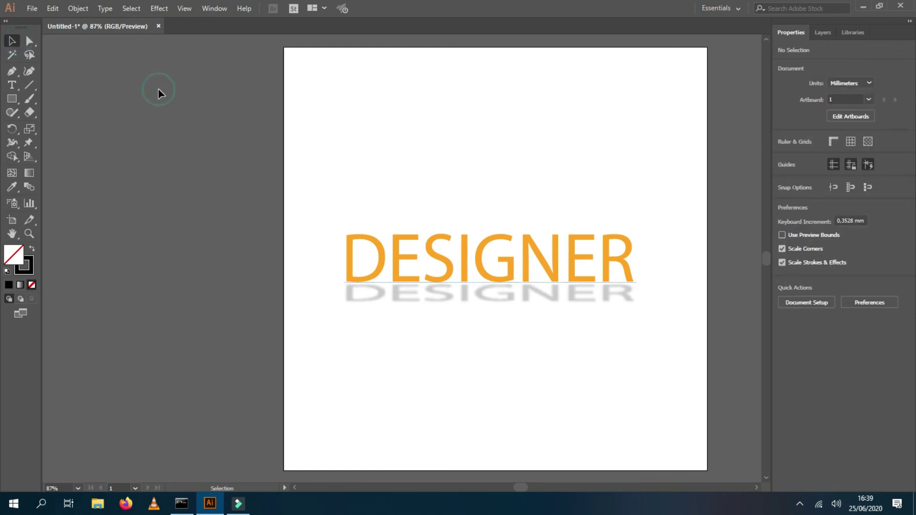
# - Nudge the line under the lettering down to Y 167.469 mm and set its stroke weight to 1 pt
pyautogui.click(634, 284)
pyautogui.click(605, 169)
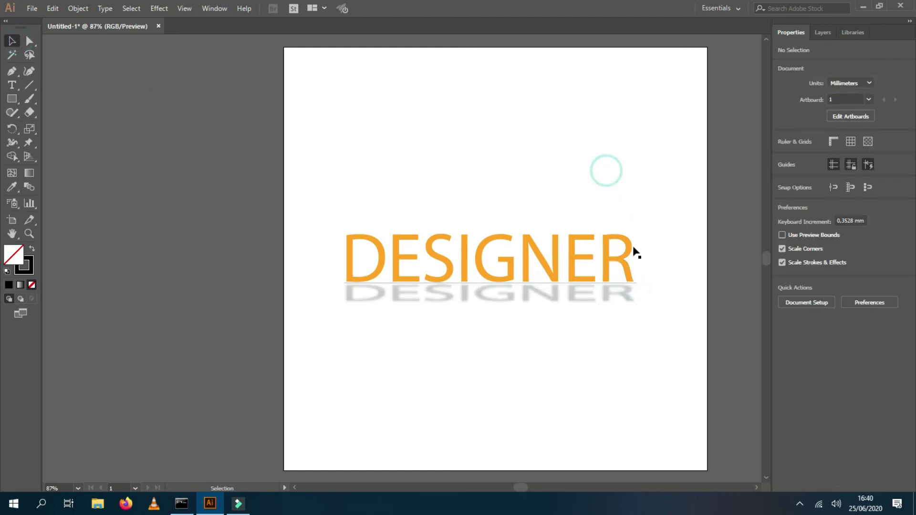
pyautogui.click(634, 283)
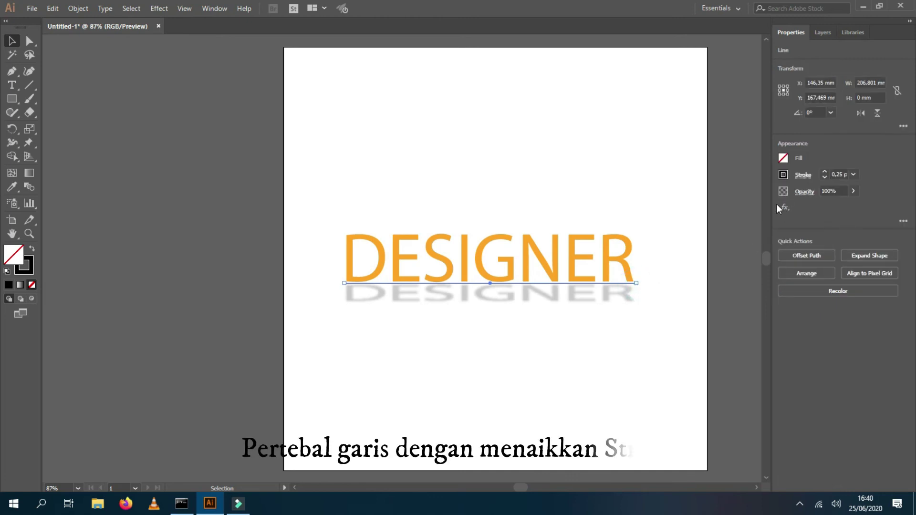
pyautogui.moveTo(843, 173); pyautogui.dragTo(763, 176)
pyautogui.write('1')
pyautogui.press('Return')
pyautogui.click(566, 177)
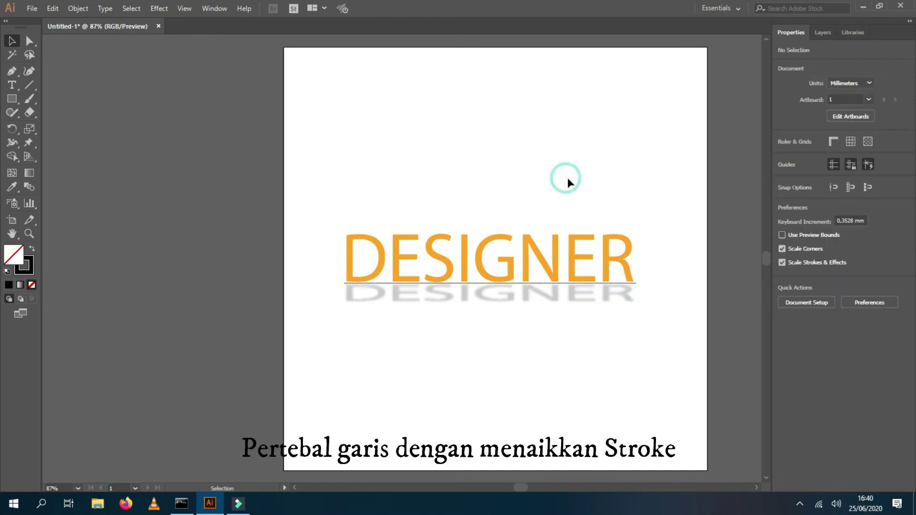
# - Apply a Gaussian Blur with a 2.2-pixel radius to the horizontal line under the lettering
pyautogui.click(636, 285)
pyautogui.click(784, 208)
pyautogui.moveTo(822, 332)
pyautogui.moveTo(796, 396)
pyautogui.click(725, 395)
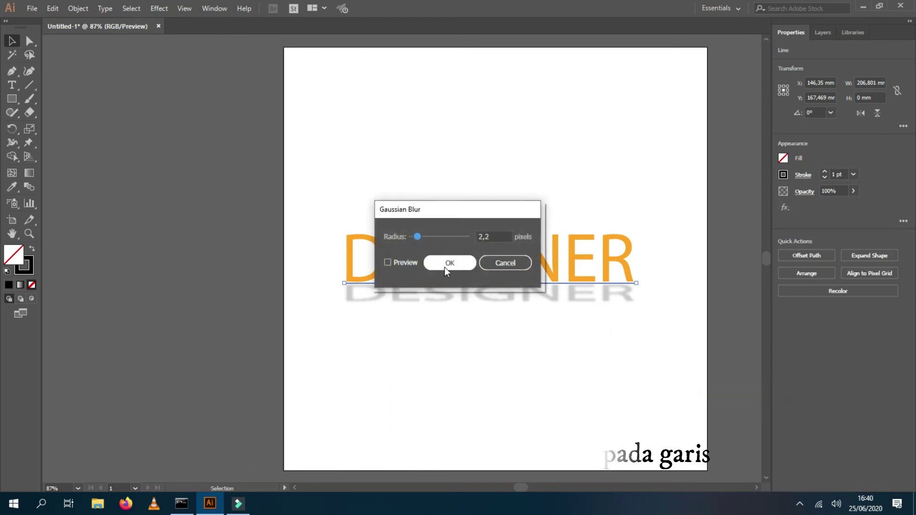
pyautogui.click(447, 263)
pyautogui.click(470, 183)
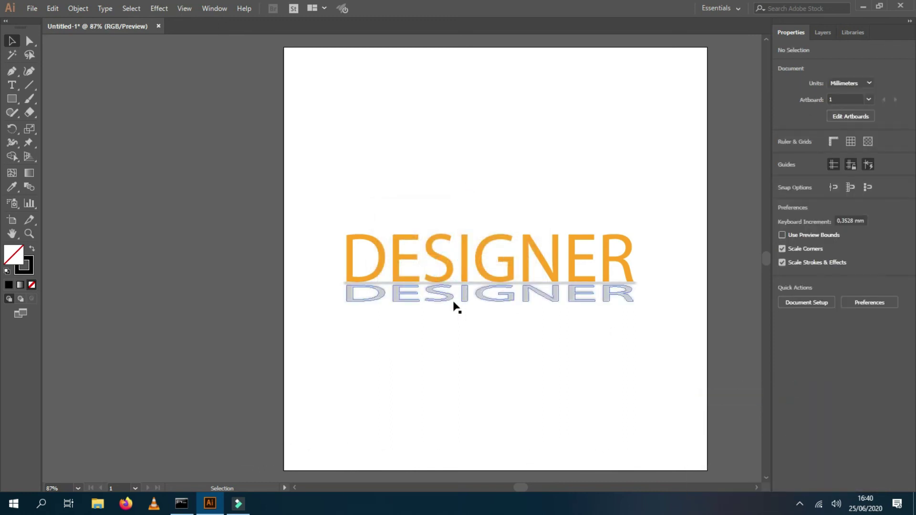
# - Nudge the blurred line slightly down between the lettering and its reflection, and set its opacity to 21%
pyautogui.click(454, 283)
pyautogui.click(535, 51)
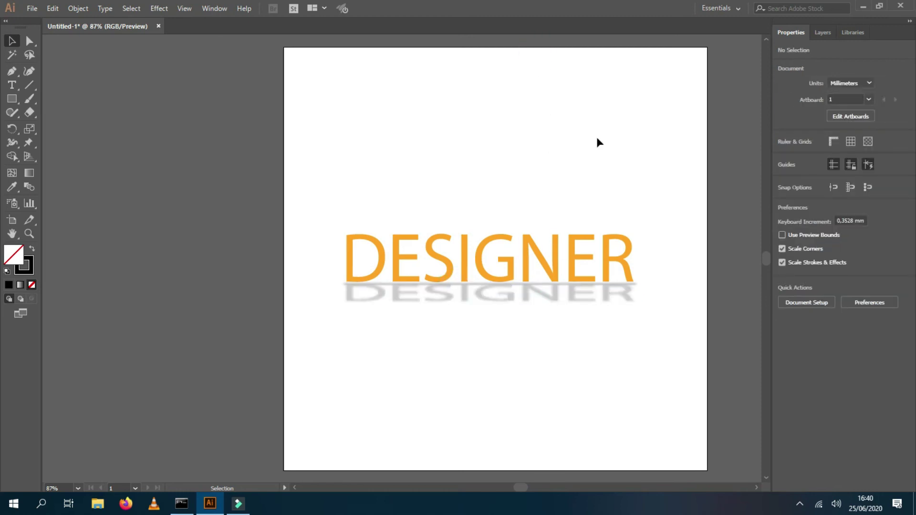
pyautogui.click(621, 285)
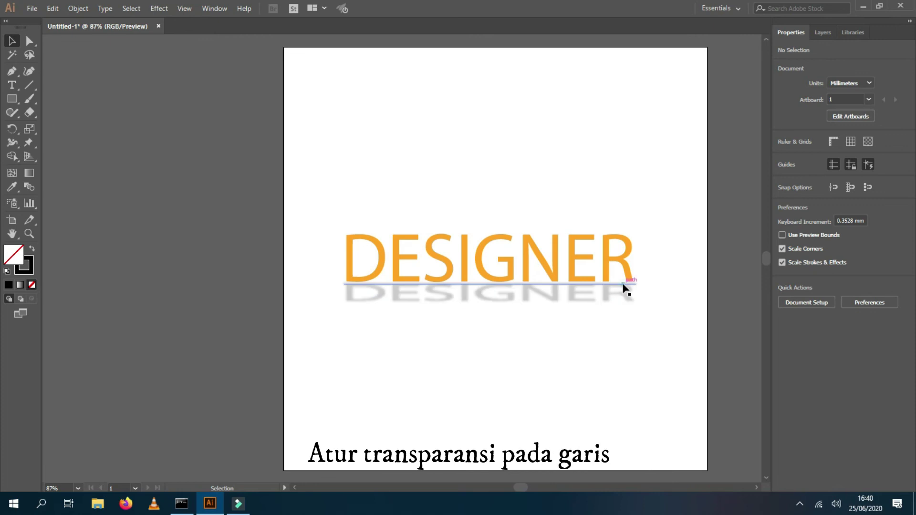
pyautogui.click(840, 191)
pyautogui.write('21')
pyautogui.press('Return')
pyautogui.click(665, 158)
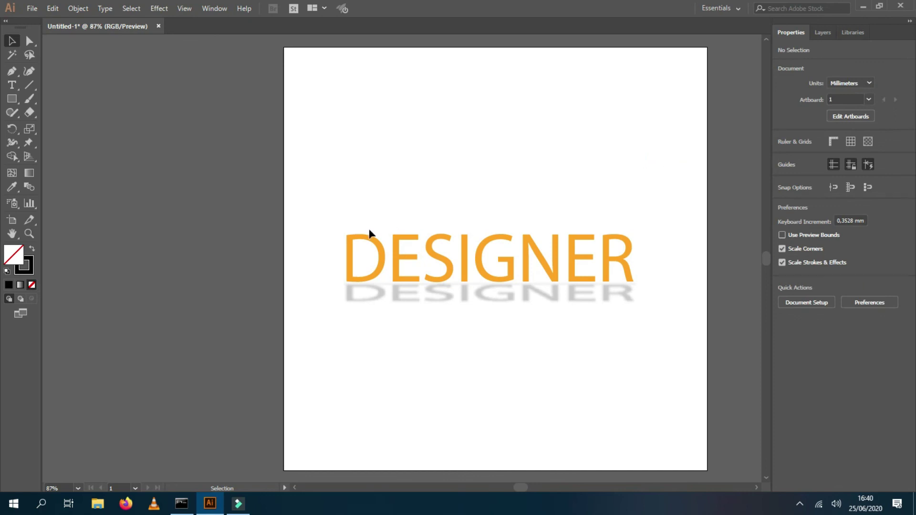
pyautogui.moveTo(340, 216); pyautogui.dragTo(693, 328)
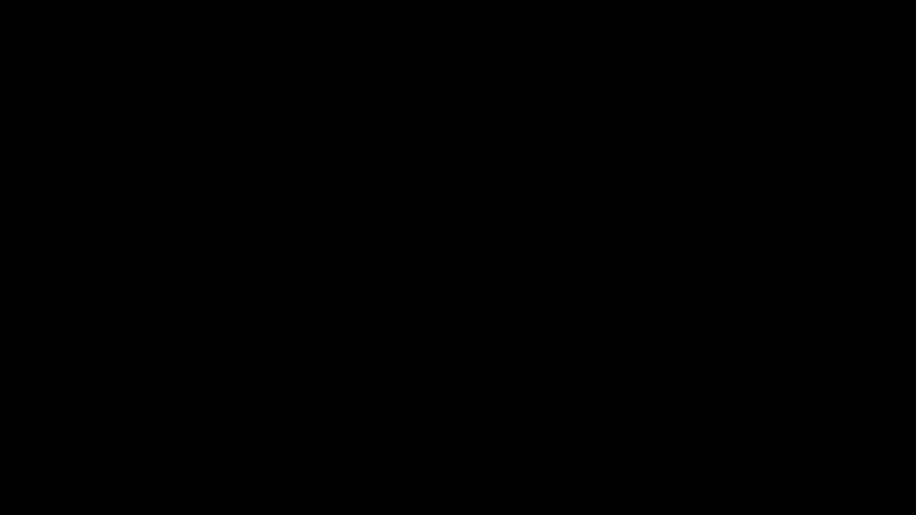